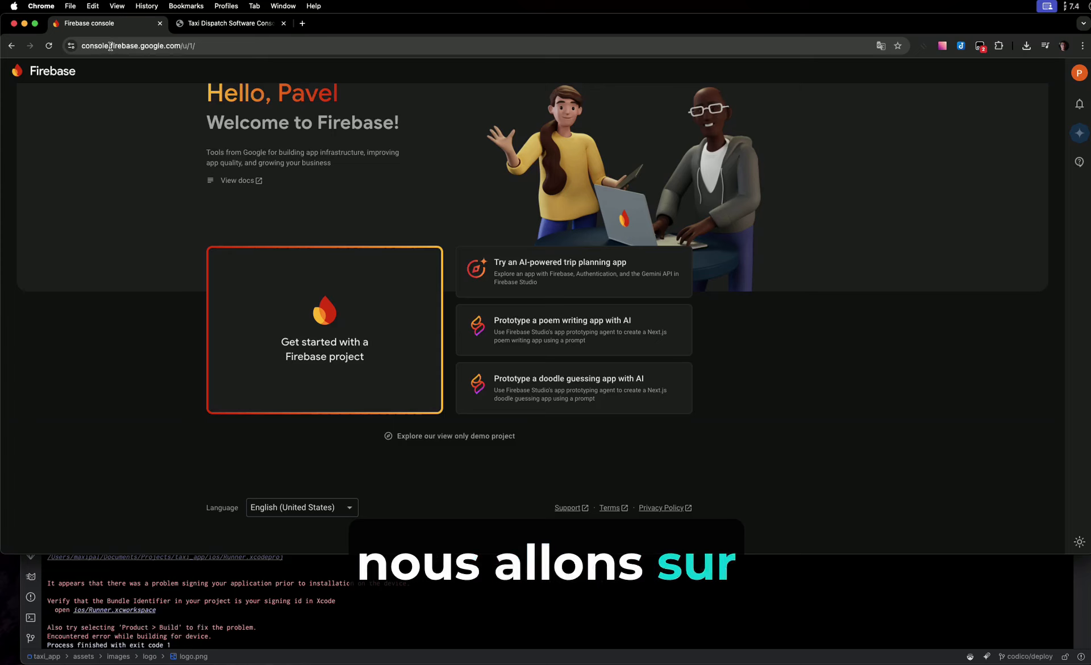
pyautogui.moveTo(111, 46); pyautogui.dragTo(178, 47)
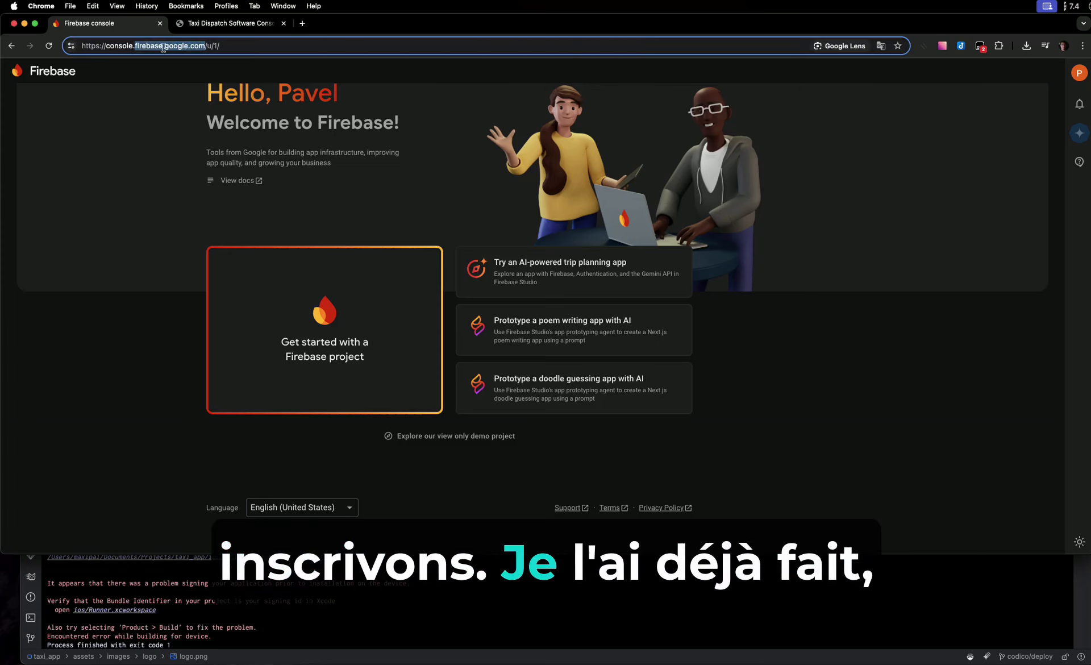
pyautogui.click(175, 102)
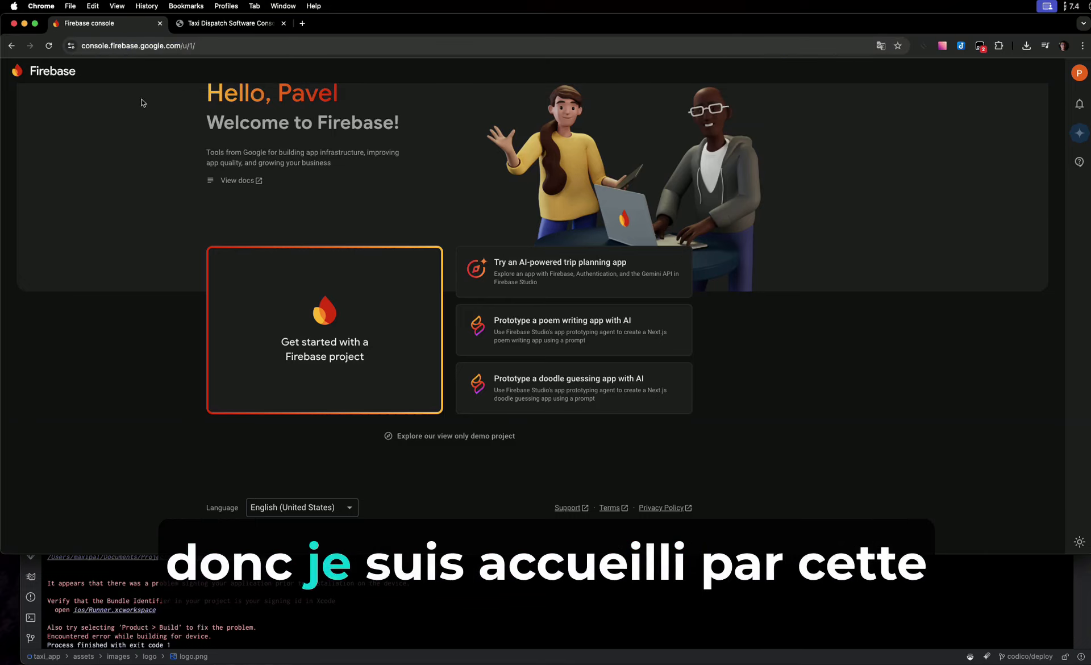
pyautogui.scroll(1, 470, 199)
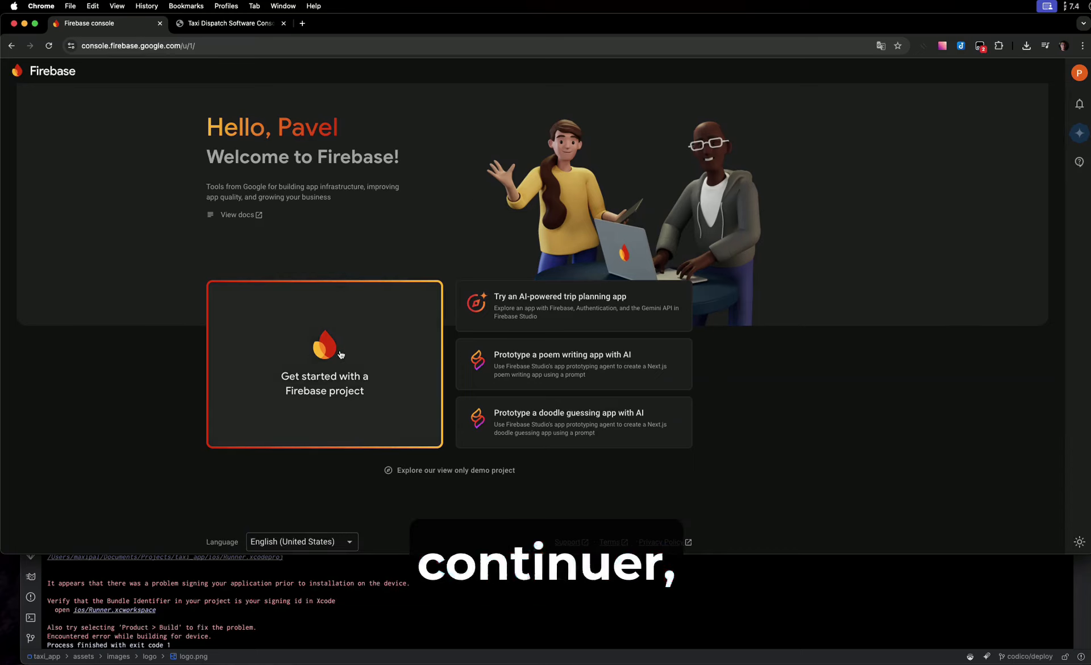
# - Create a Firebase project named Demo with Google Analytics disabled and continue to its overview
pyautogui.click(313, 358)
pyautogui.click(279, 273)
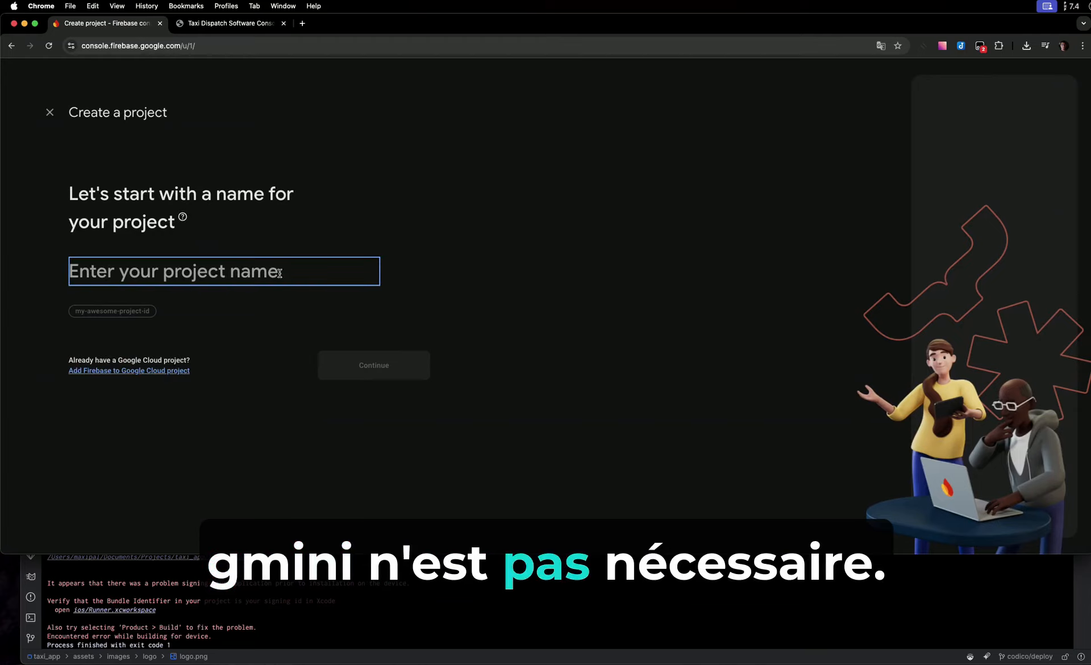
pyautogui.write('Demo')
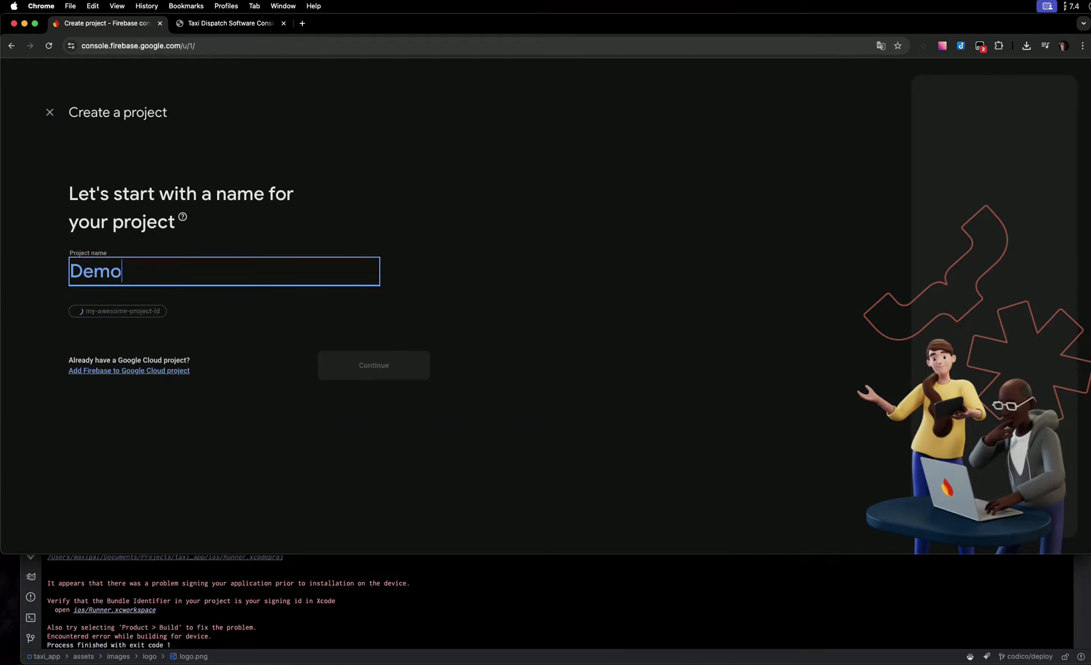
pyautogui.click(358, 364)
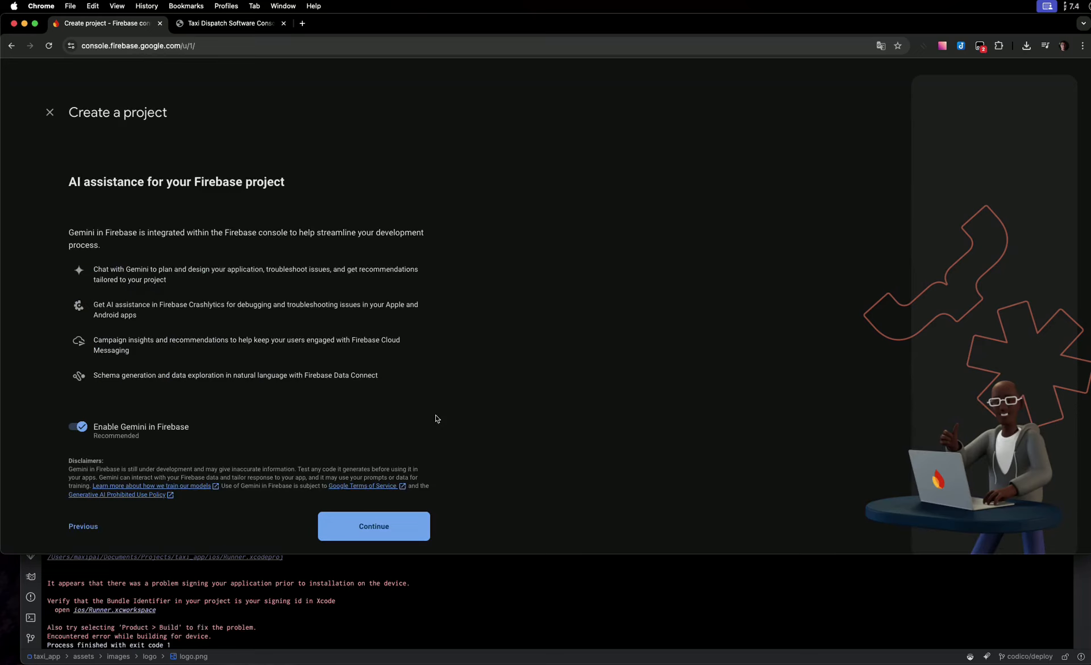
pyautogui.click(370, 525)
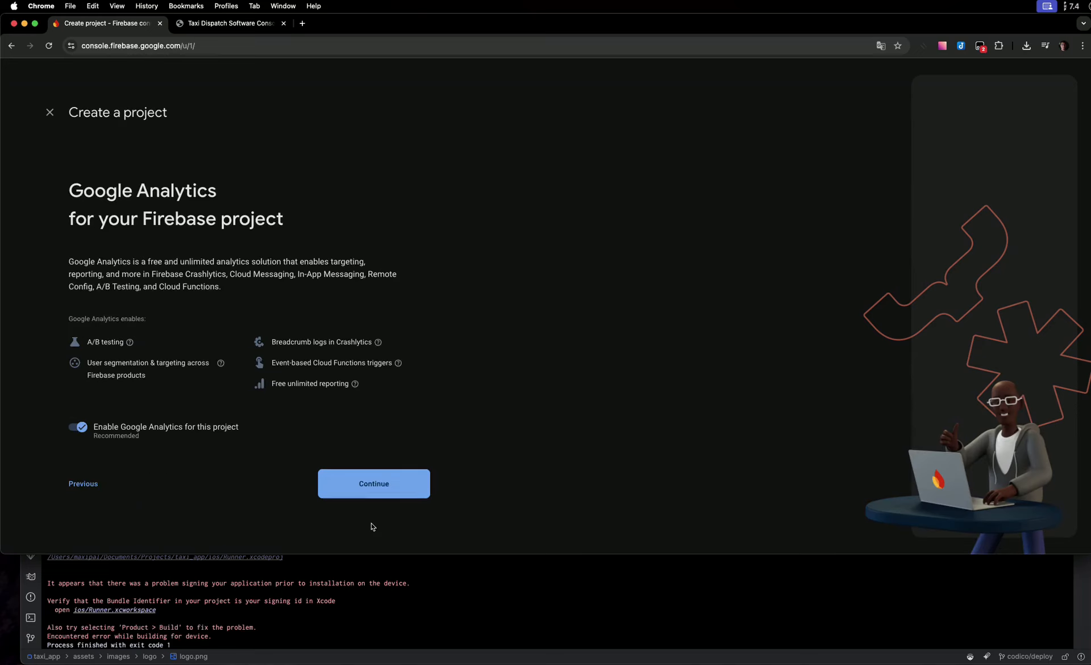
pyautogui.click(168, 432)
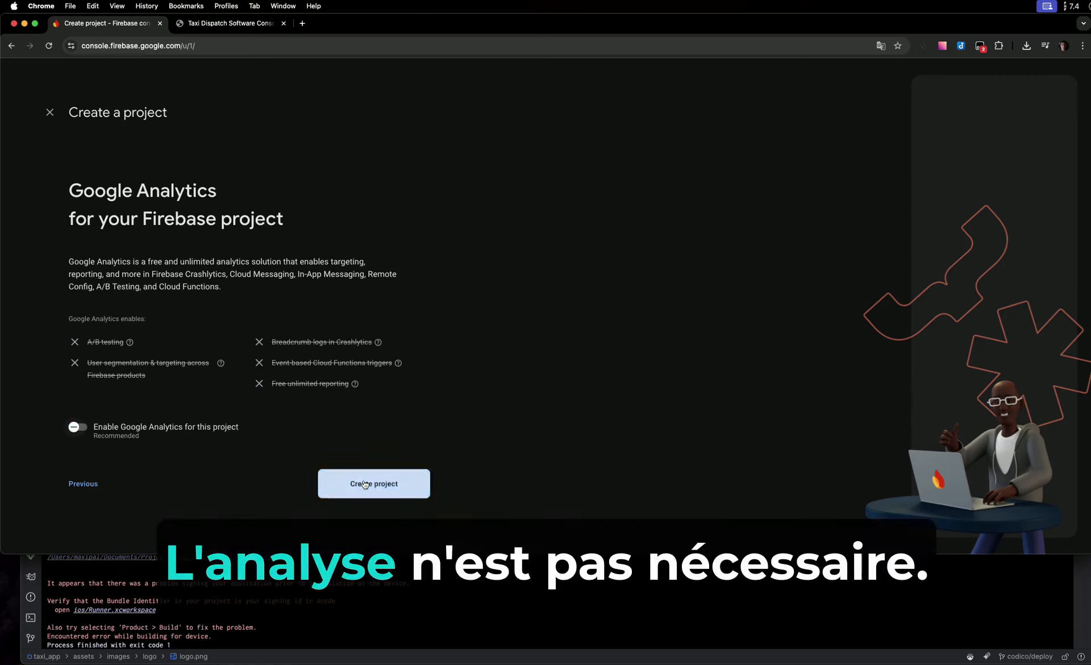
pyautogui.click(401, 483)
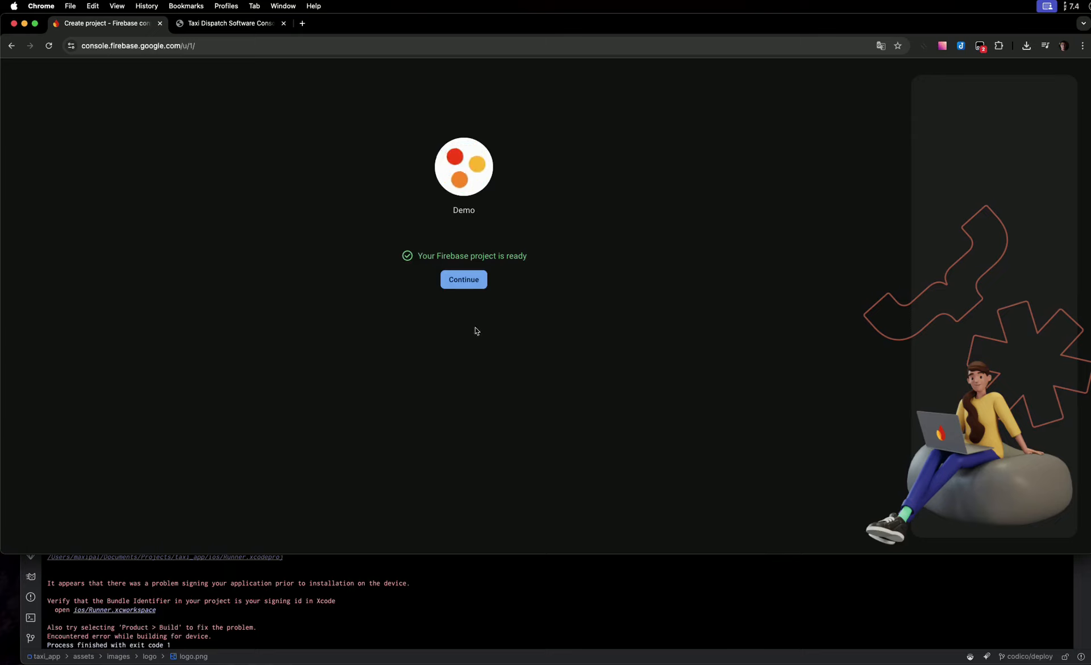
pyautogui.click(469, 284)
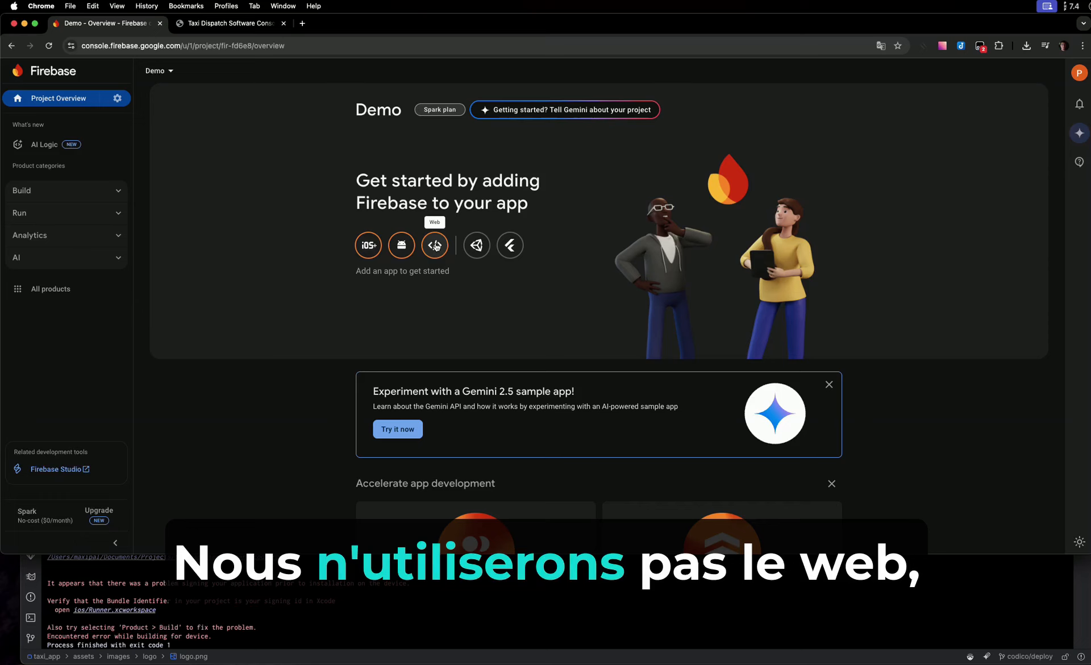
# - Register an Android app in the project with package name io.codico.demo and nickname Demo App
pyautogui.click(402, 245)
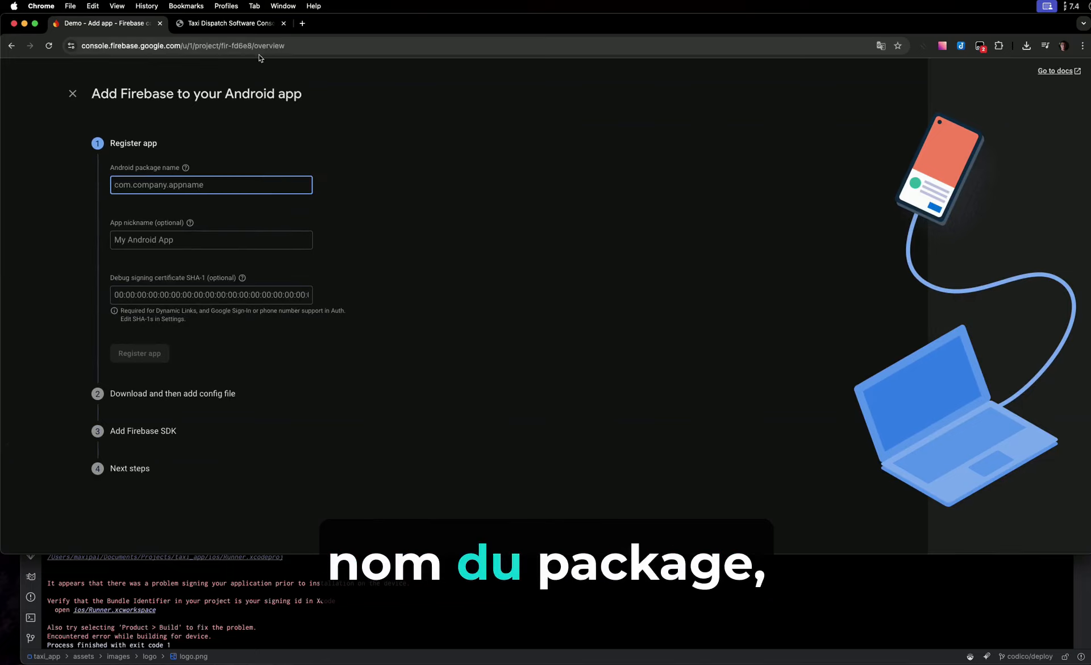
pyautogui.click(250, 24)
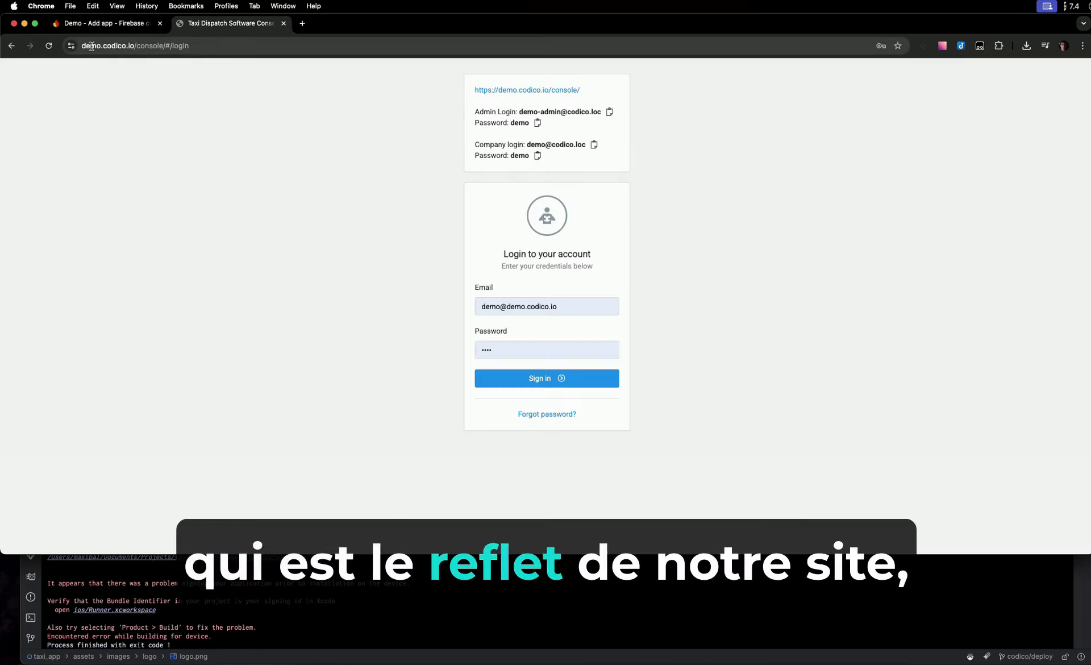
pyautogui.click(102, 23)
pyautogui.write('io')
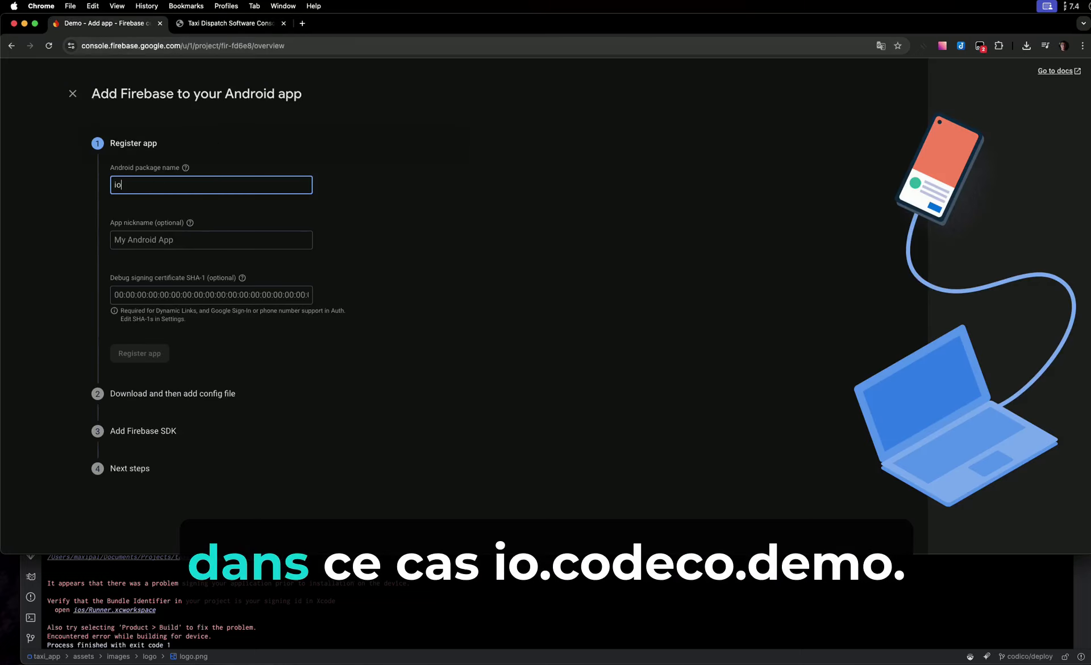
pyautogui.write('.codico.')
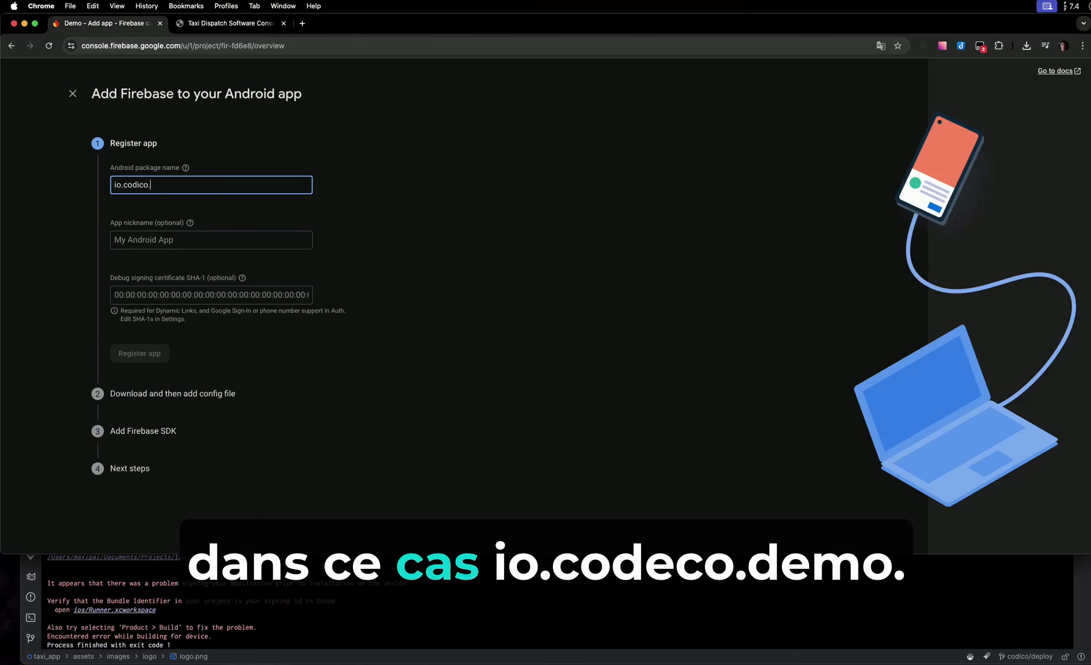
pyautogui.write('demo')
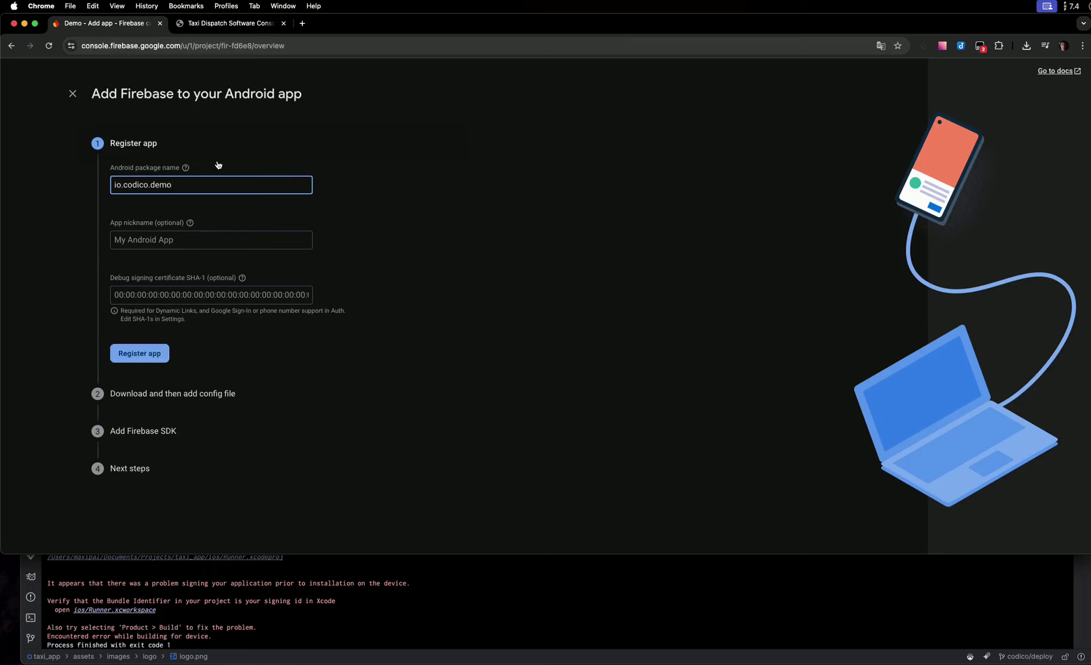
pyautogui.click(253, 238)
pyautogui.write('Demo')
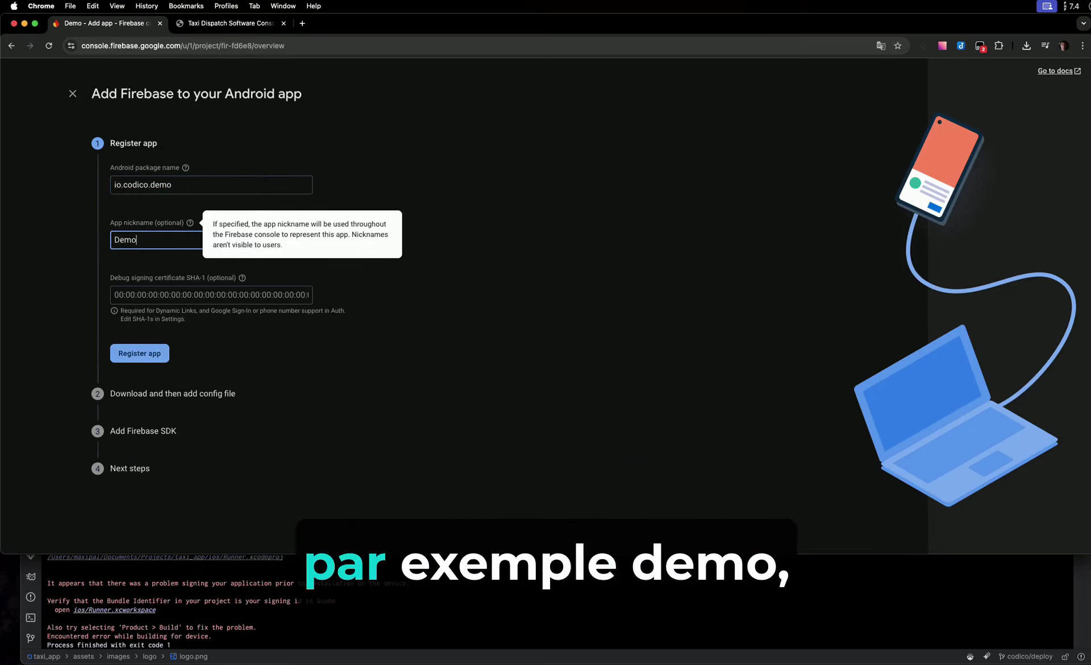
pyautogui.write(' App')
pyautogui.click(139, 352)
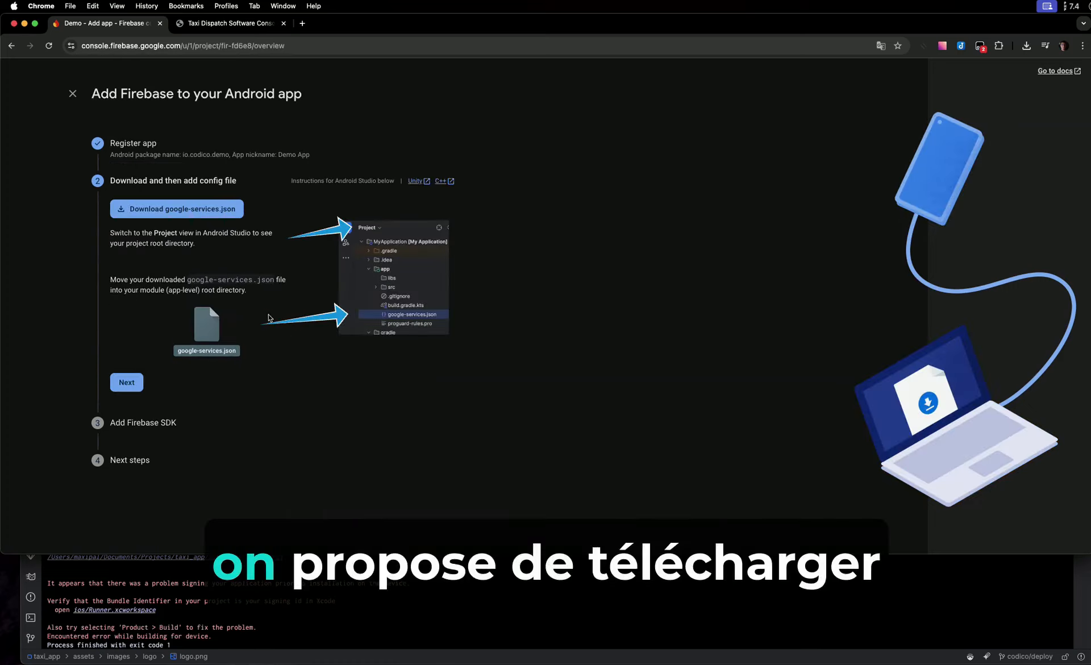
# - Skip the config file download and Firebase SDK instructions, and finish the Android app setup by returning to the console
pyautogui.click(117, 386)
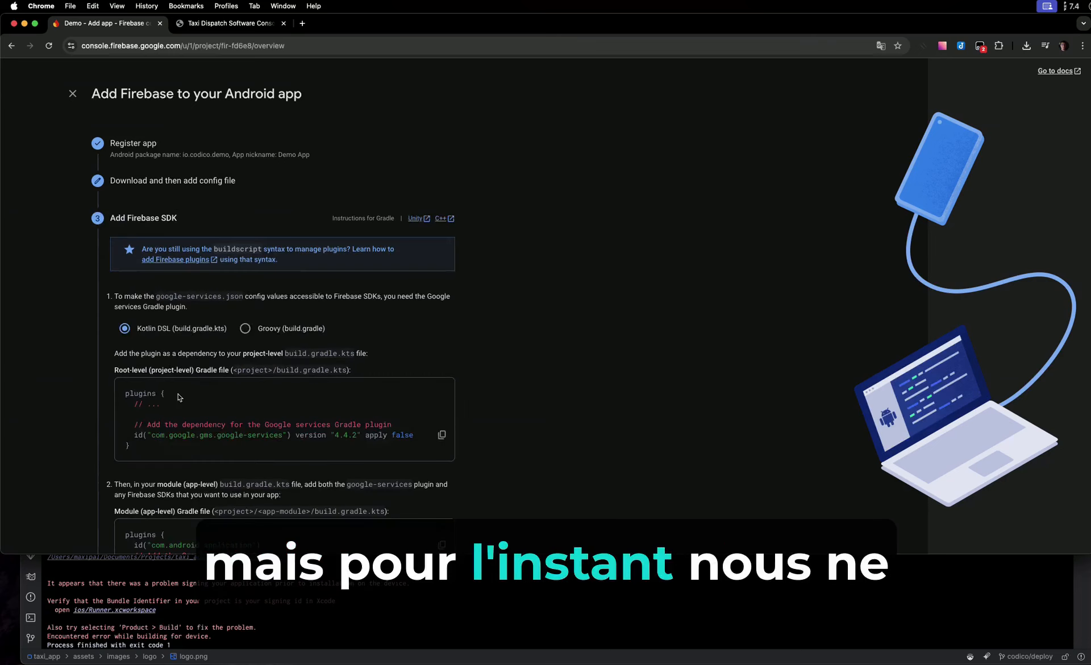
pyautogui.scroll(-10, 117, 386)
pyautogui.click(170, 494)
pyautogui.click(185, 384)
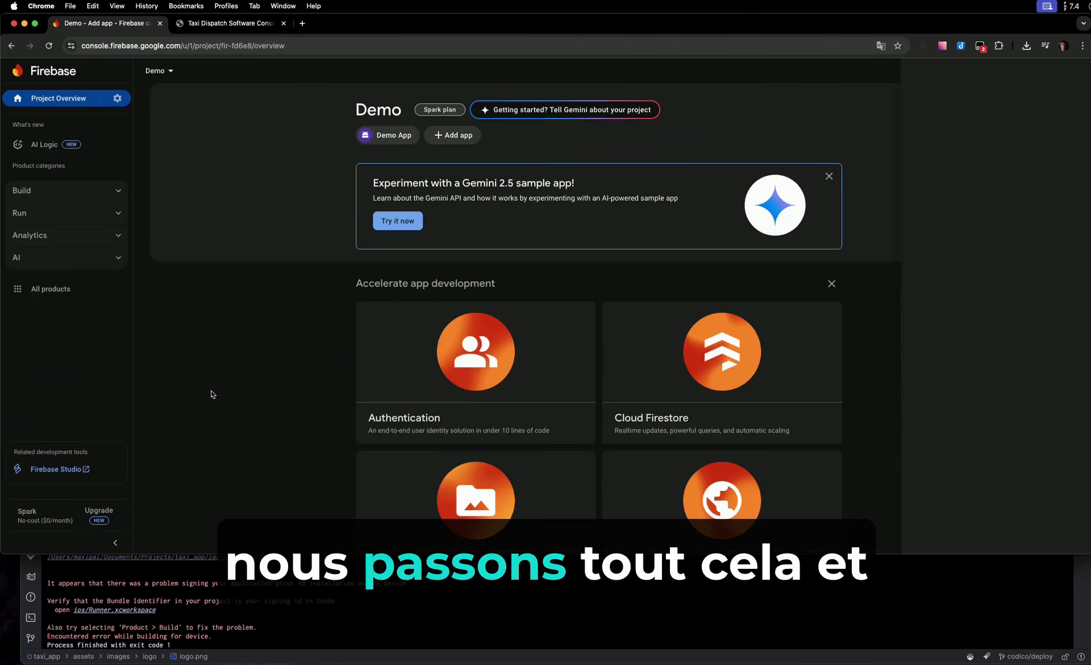
# - Open the Demo App's project settings and review its SDK setup and configuration section
pyautogui.click(392, 138)
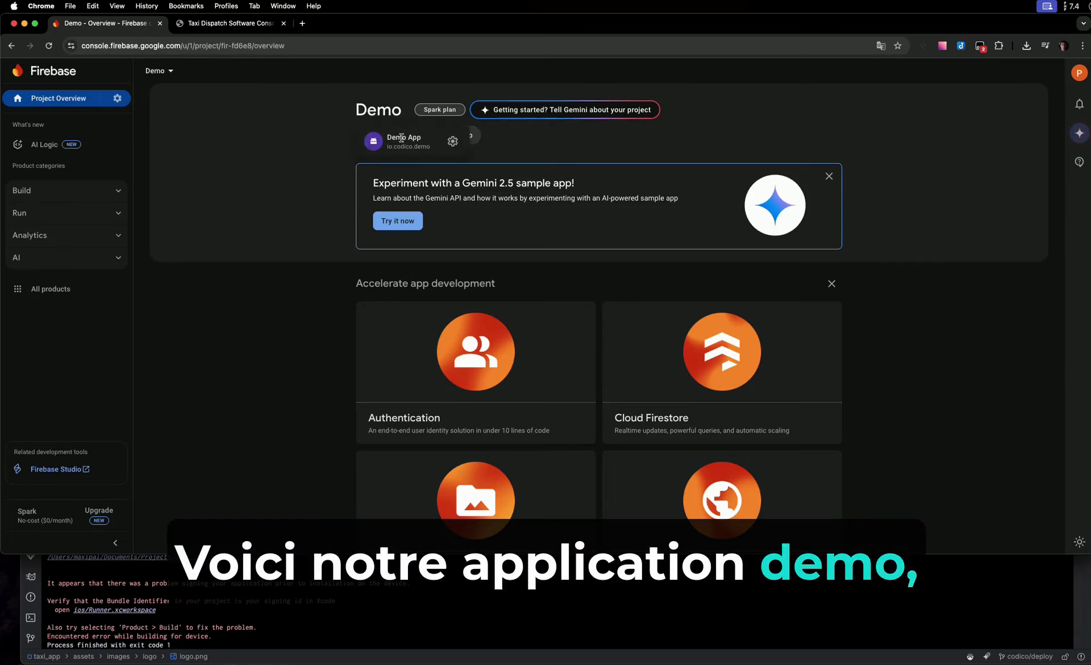
pyautogui.click(448, 142)
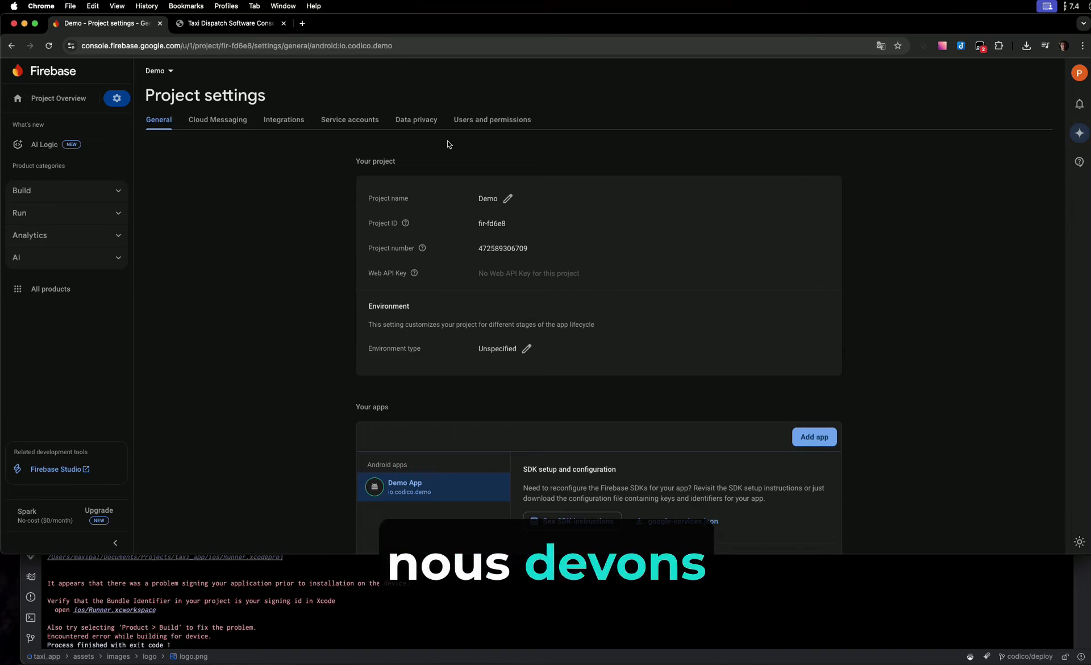
pyautogui.scroll(-5, 383, 164)
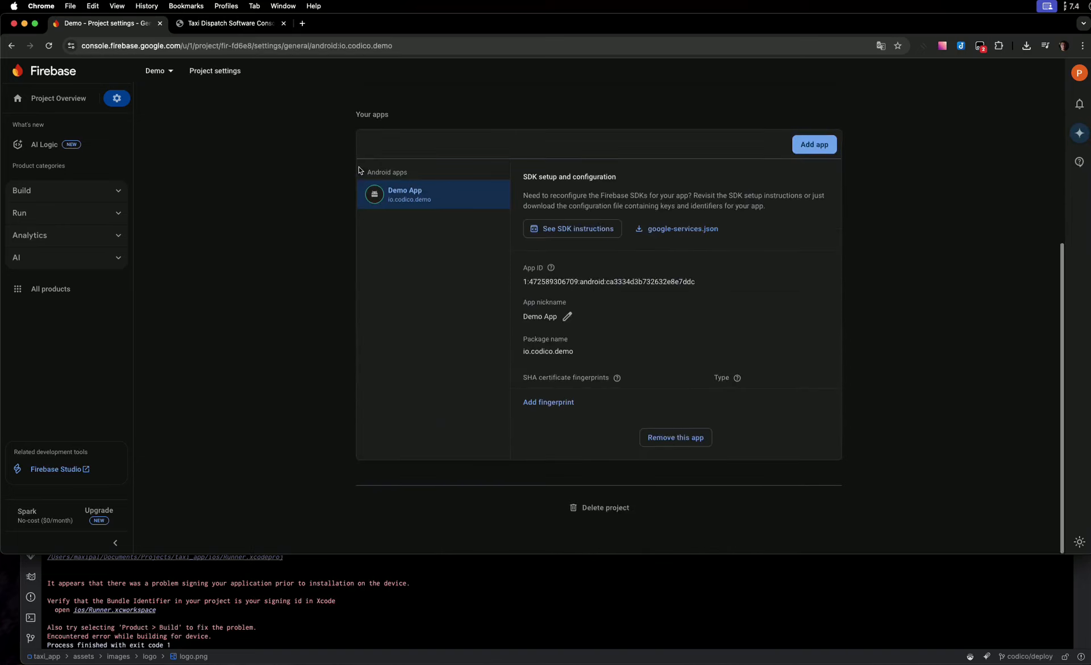
pyautogui.scroll(5, 364, 171)
# - Open the Authentication product and start its setup for the Demo project
pyautogui.click(115, 191)
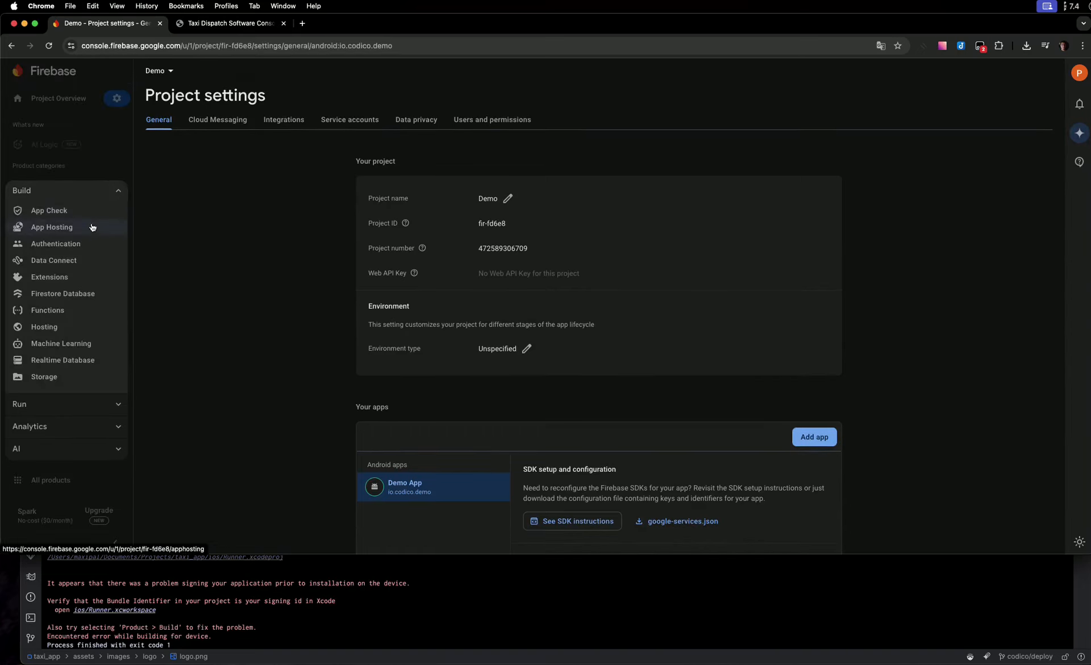
pyautogui.click(56, 243)
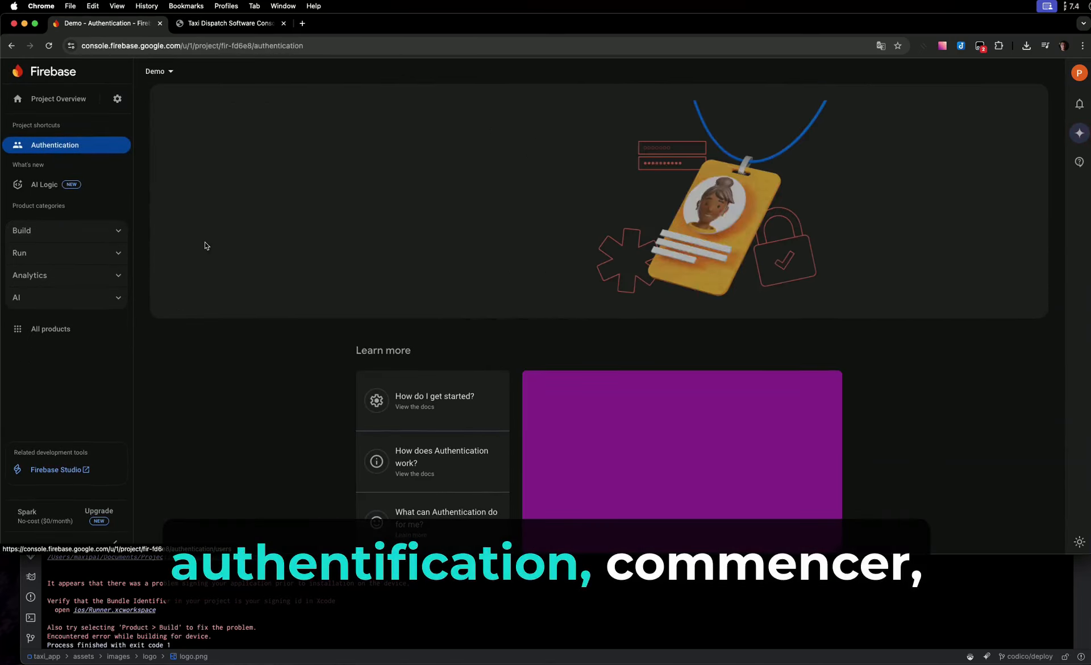
pyautogui.click(381, 241)
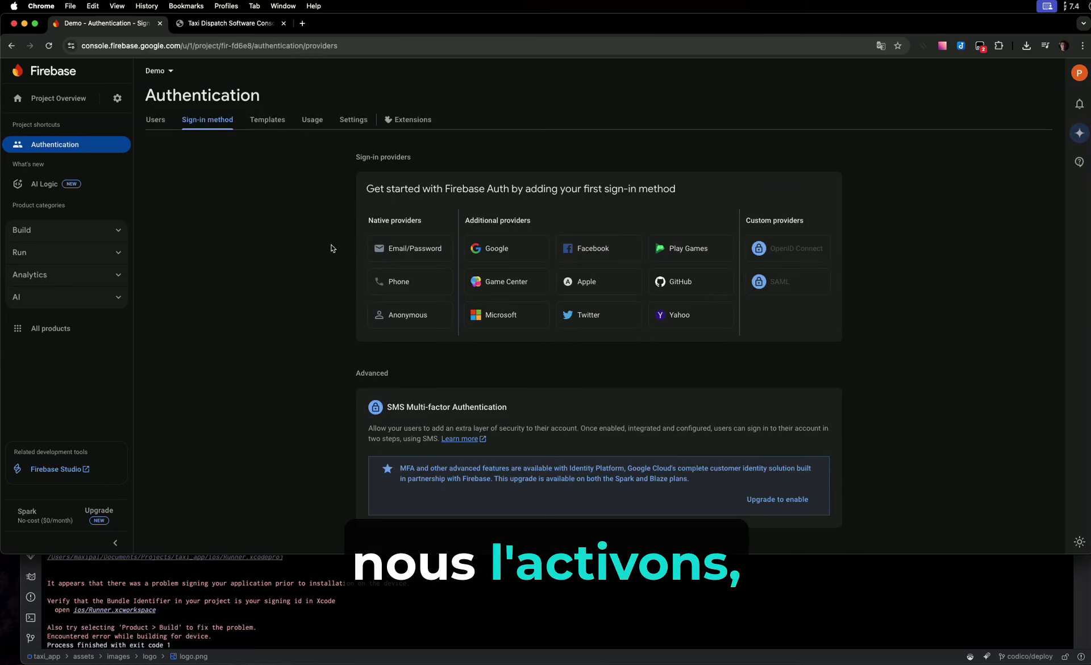
# - Enable Google as a sign-in provider with the account's address as support email, save it and dismiss the configuration file notice
pyautogui.click(513, 249)
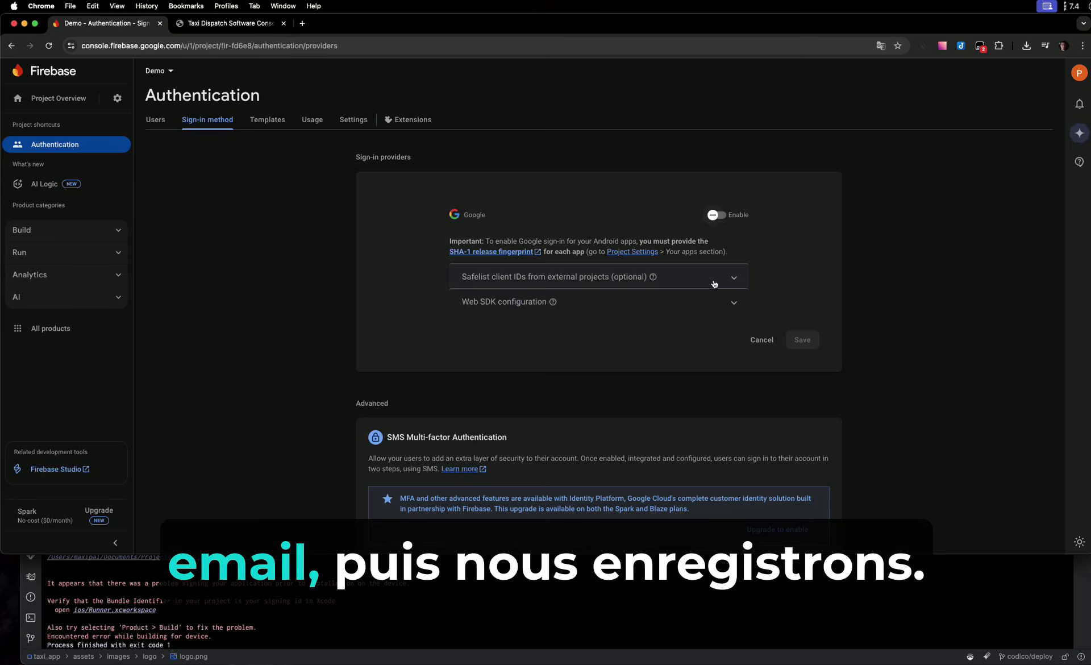
pyautogui.click(716, 215)
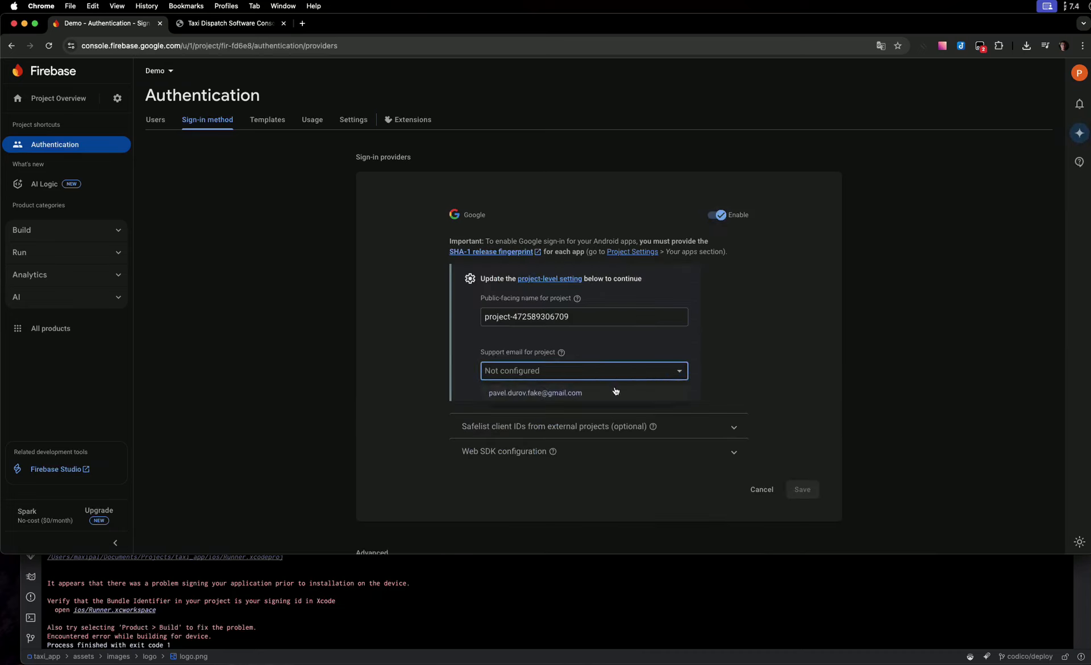
pyautogui.click(599, 394)
pyautogui.click(802, 489)
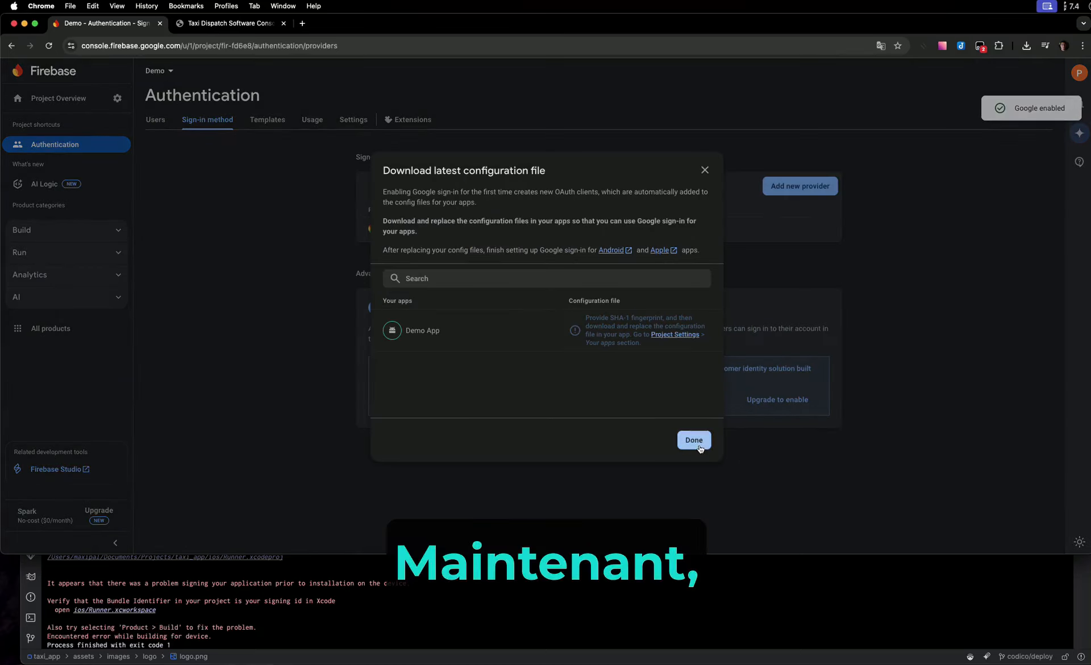
pyautogui.click(694, 441)
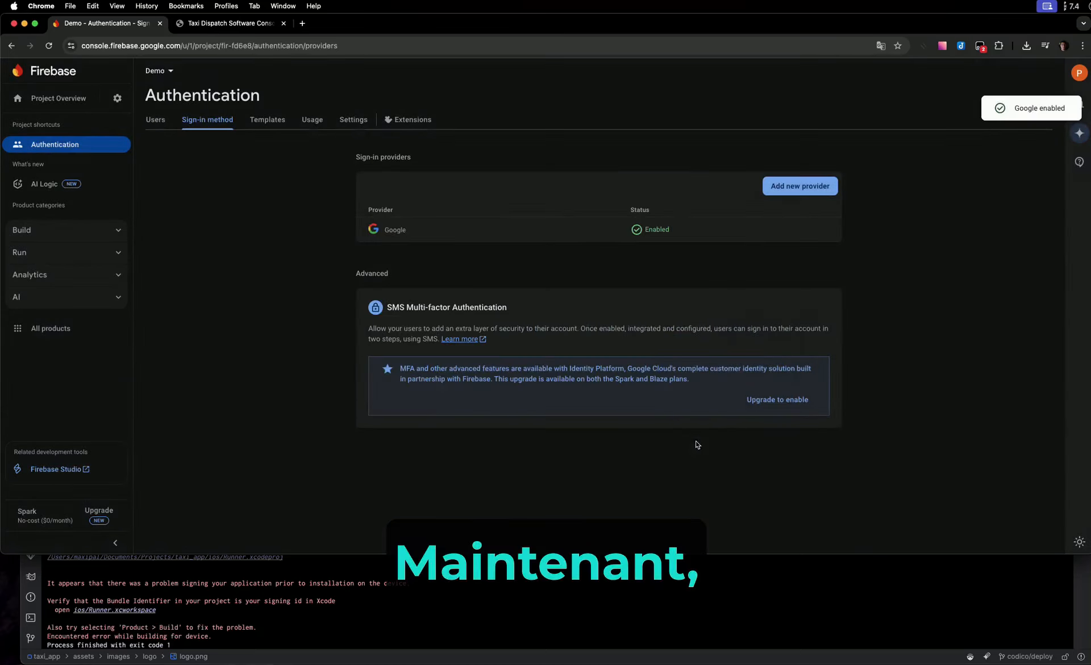
# - Download the Demo App's google-services.json from the project settings and save it in Downloads as "google-services (3).json"
pyautogui.click(86, 99)
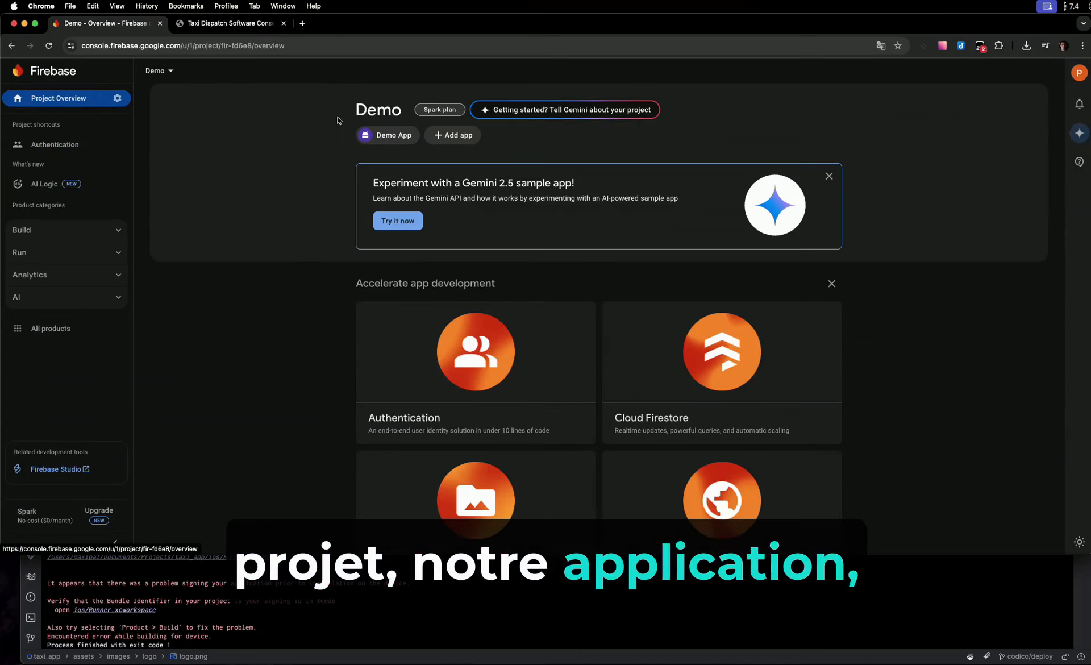
pyautogui.click(448, 139)
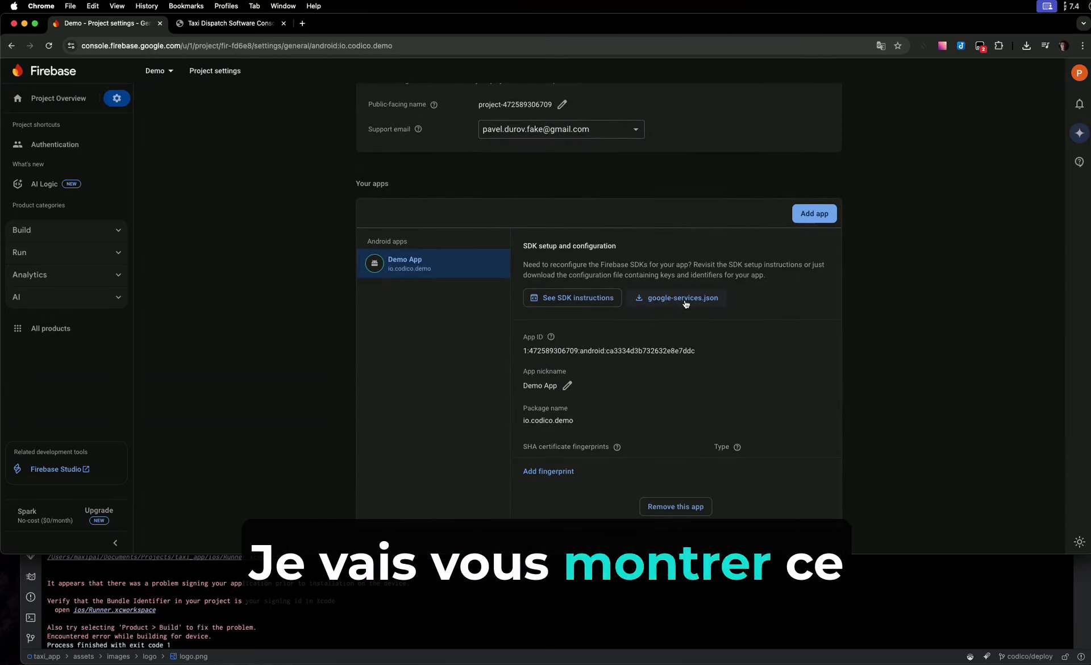
pyautogui.click(682, 297)
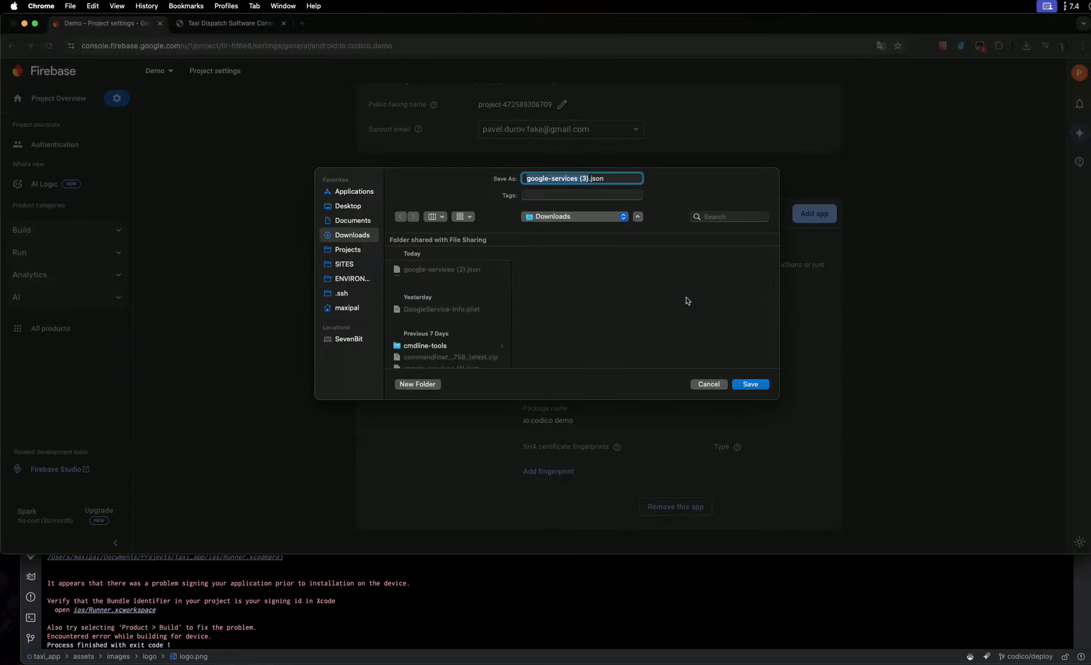
pyautogui.click(750, 383)
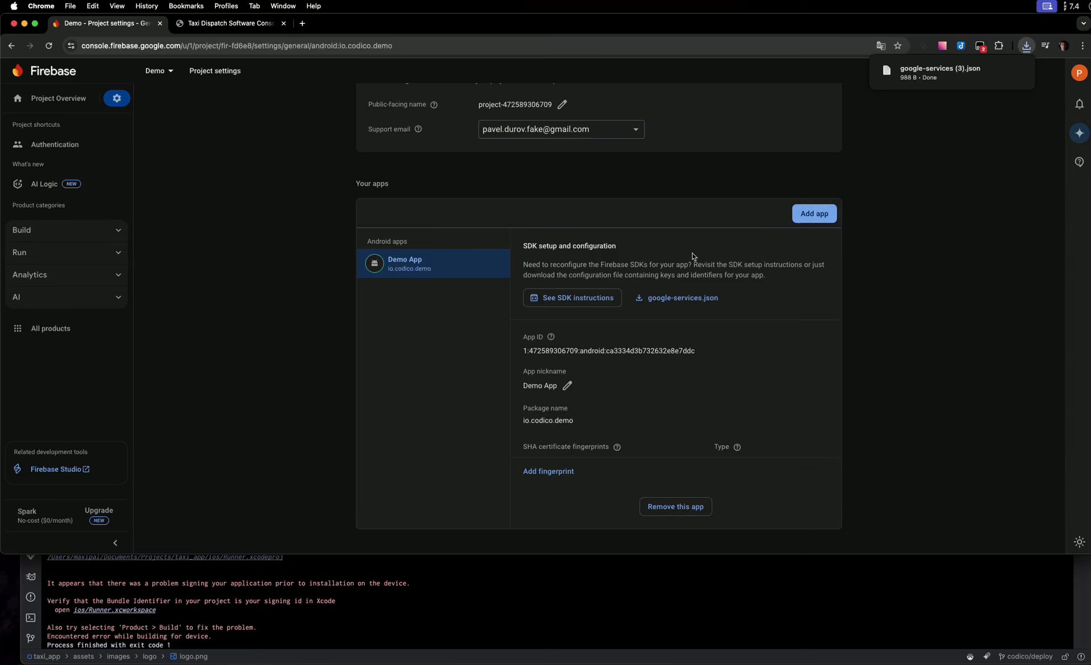
# - Open the downloaded "google-services (3).json" file from Finder in Sublime Text
pyautogui.click(10, 192)
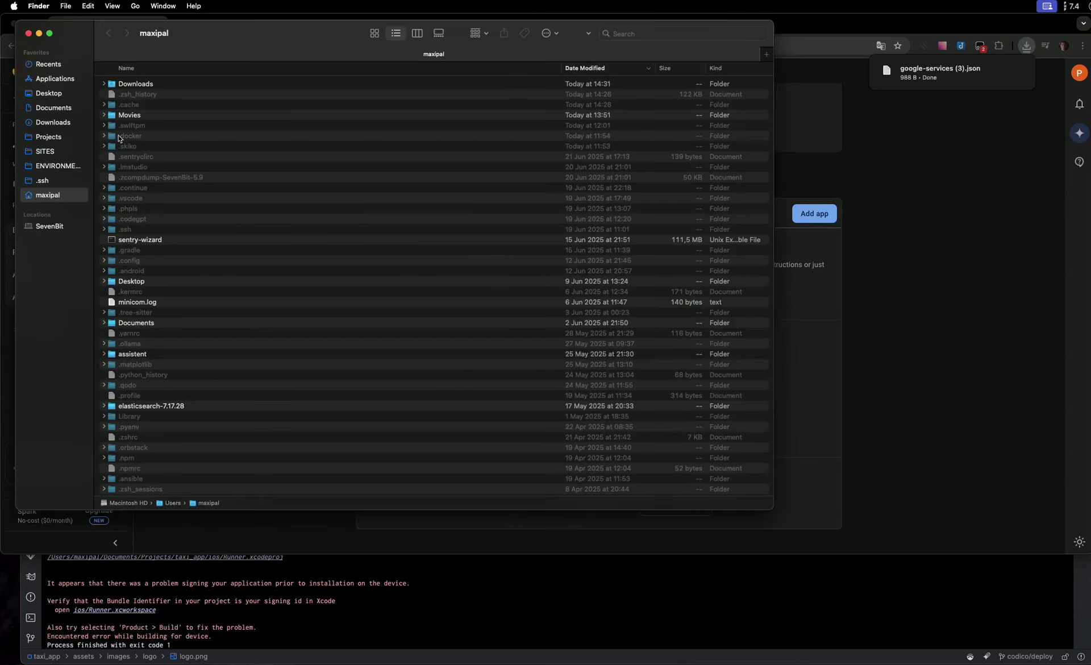
pyautogui.moveTo(217, 33); pyautogui.dragTo(0, 306)
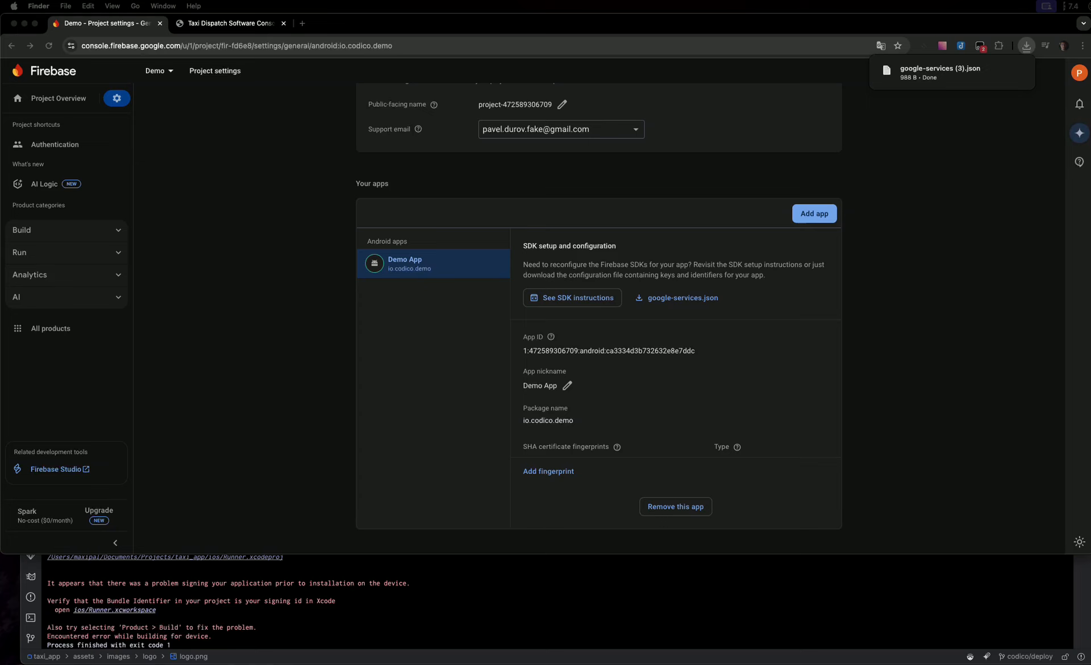
pyautogui.moveTo(568, 662); pyautogui.dragTo(296, 58)
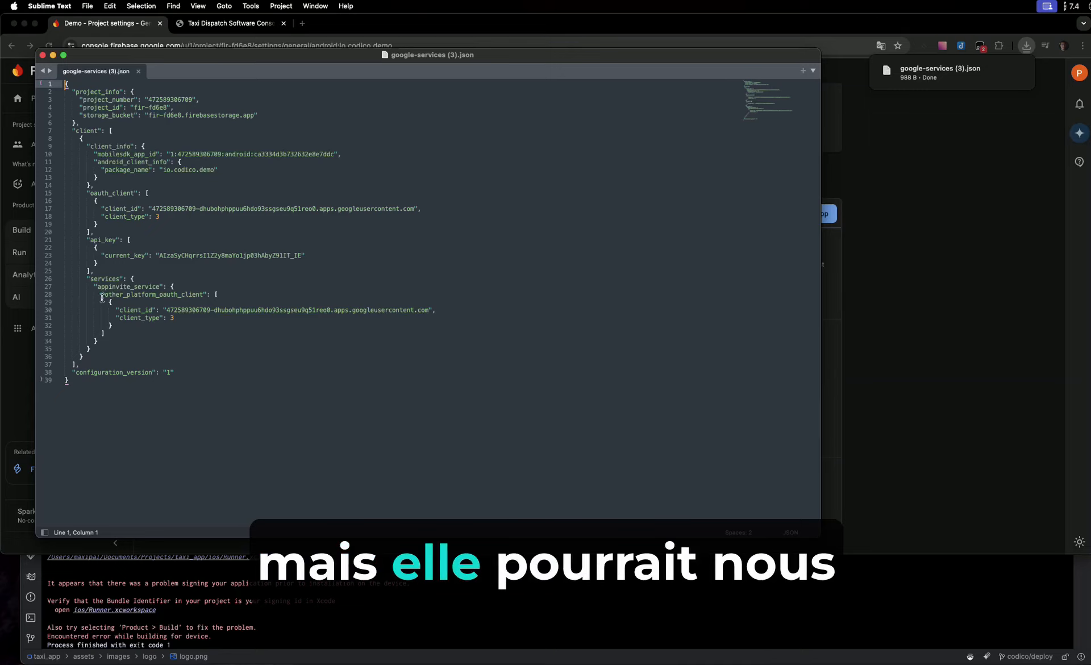
# - Examine the other_platform_oauth_client block, the API key and the package name in the configuration file, then close it
pyautogui.moveTo(101, 294); pyautogui.dragTo(216, 333)
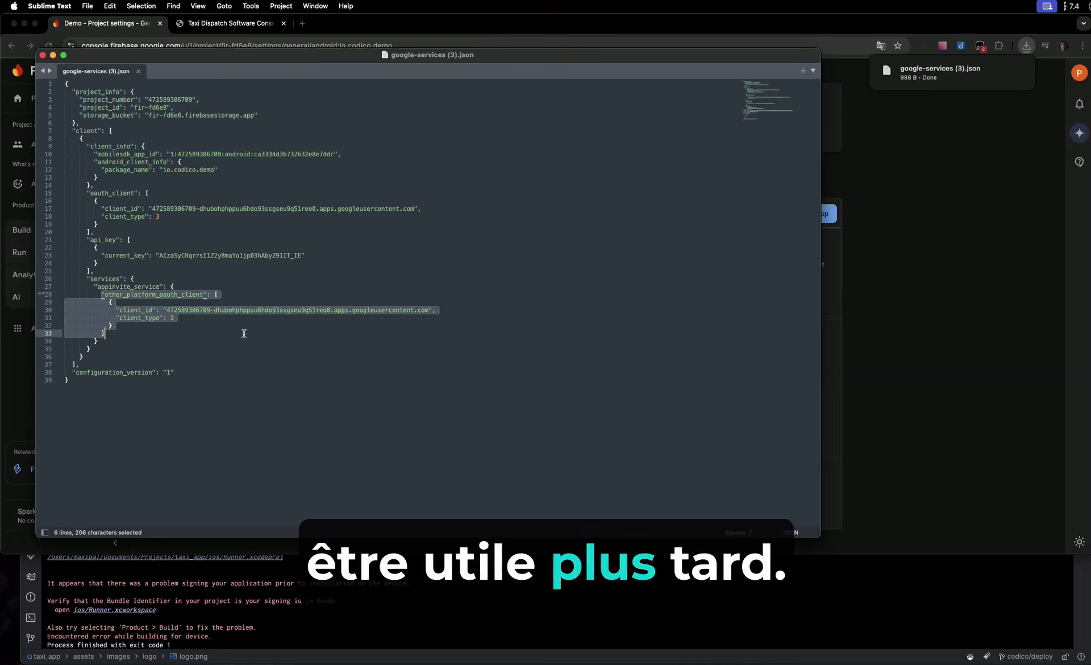
pyautogui.click(216, 333)
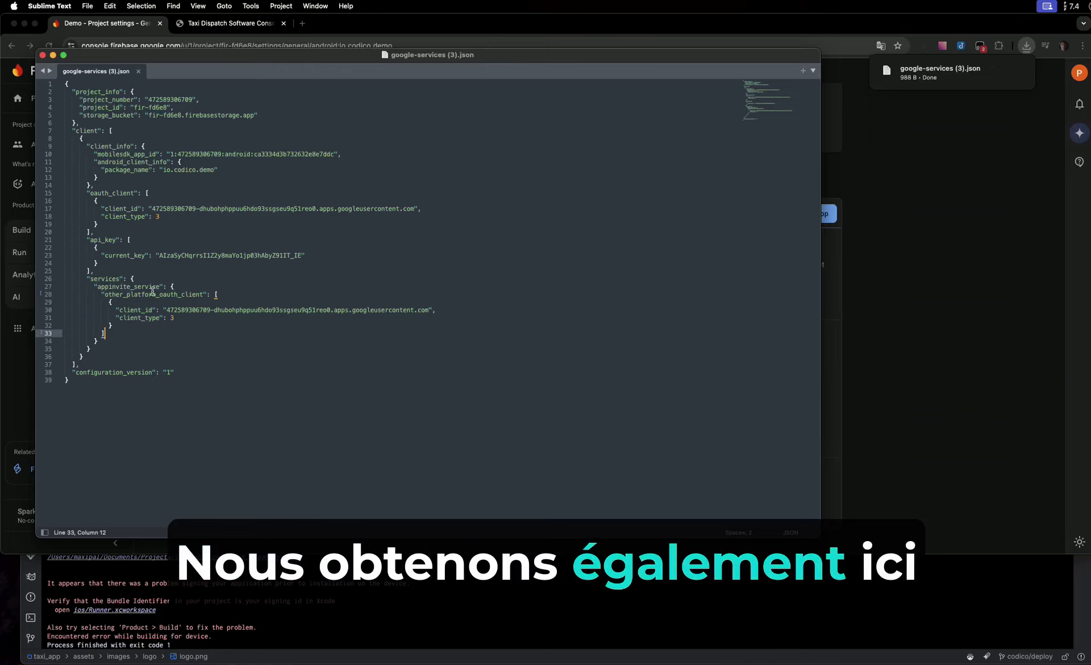
pyautogui.doubleClick(209, 256)
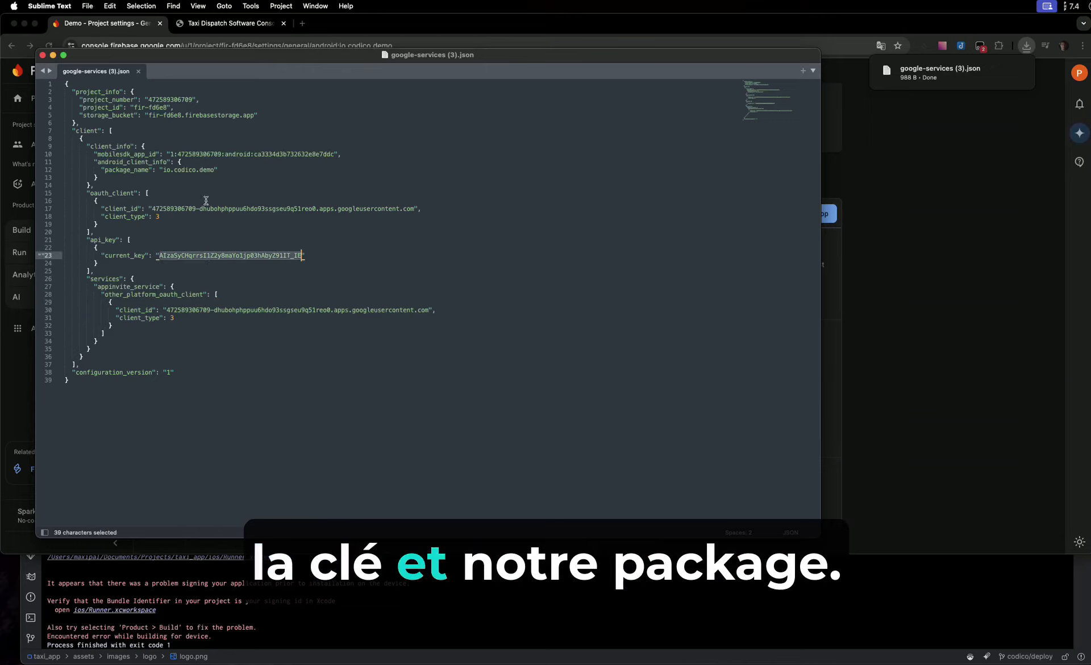
pyautogui.doubleClick(184, 171)
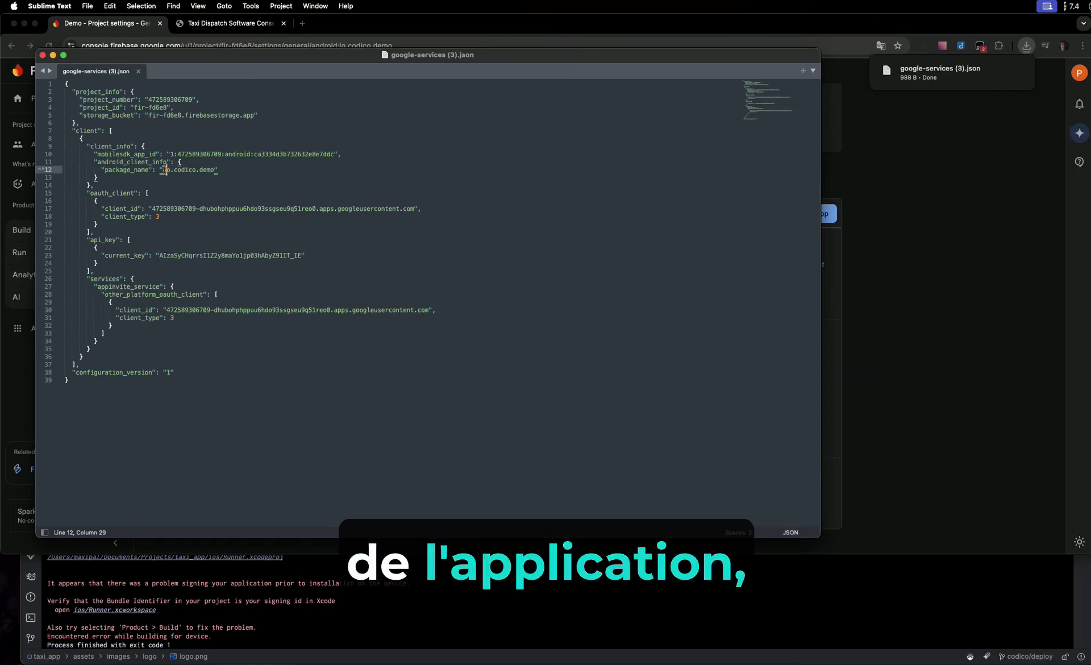
pyautogui.moveTo(164, 170); pyautogui.dragTo(213, 171)
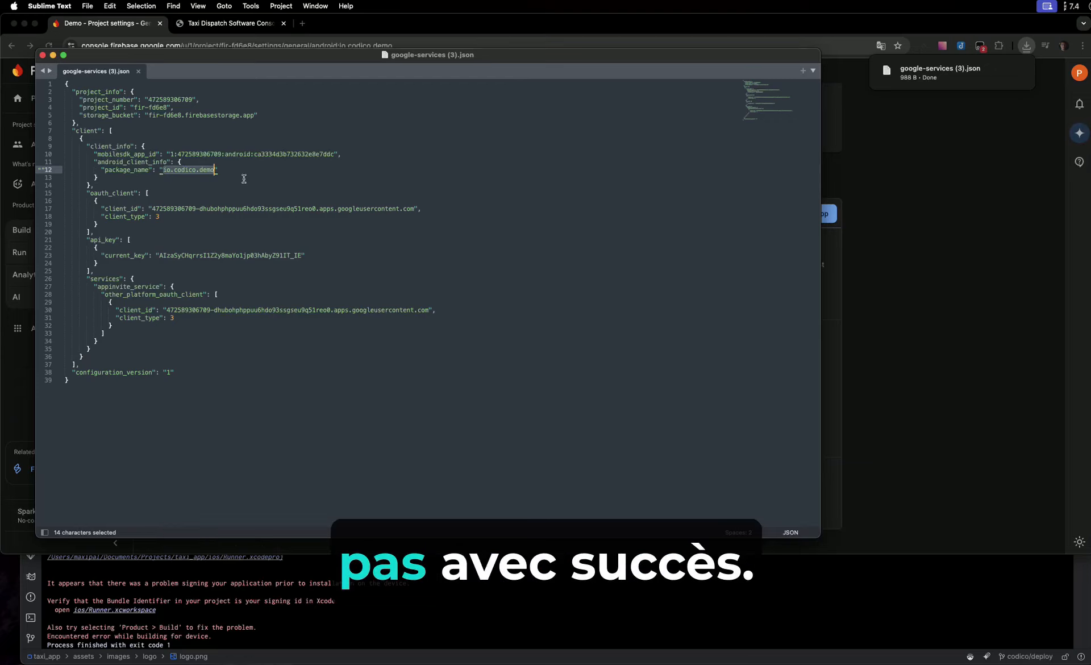
pyautogui.click(140, 72)
# - Switch back to the Firebase console and start adding another Android app from the Demo project's overview
pyautogui.scroll(6, 245, 134)
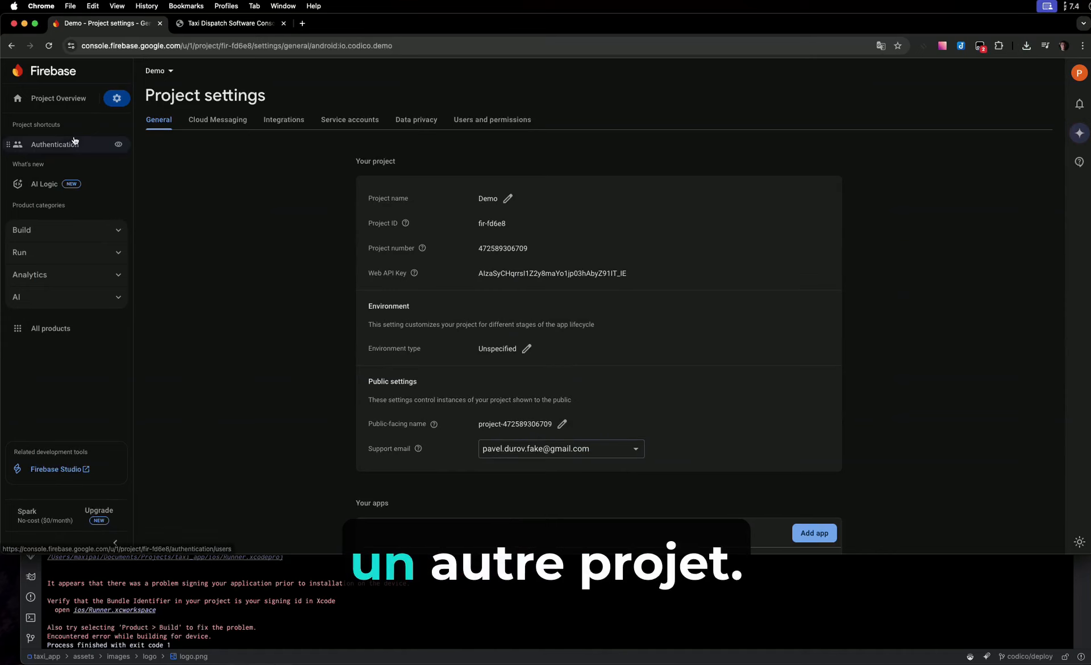
pyautogui.click(60, 97)
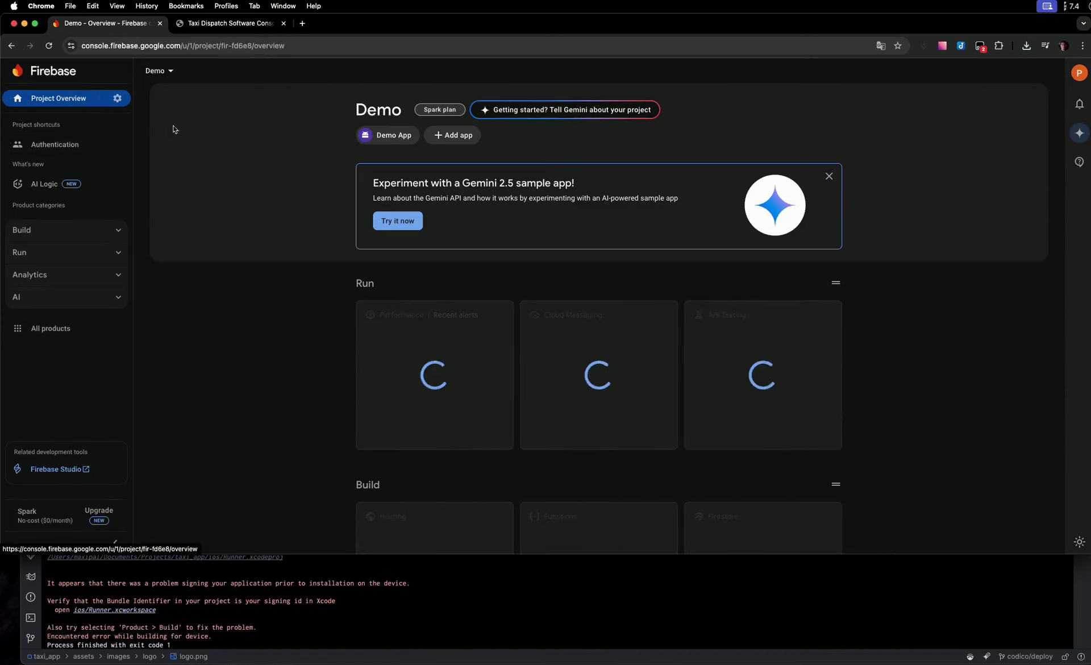
pyautogui.click(452, 134)
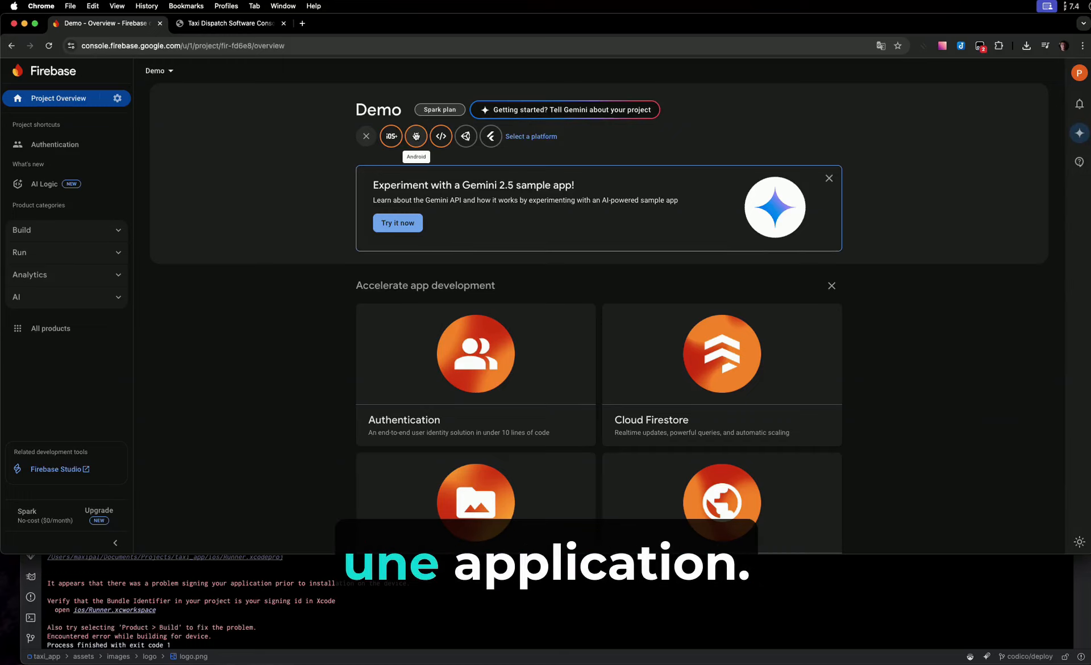
pyautogui.click(416, 136)
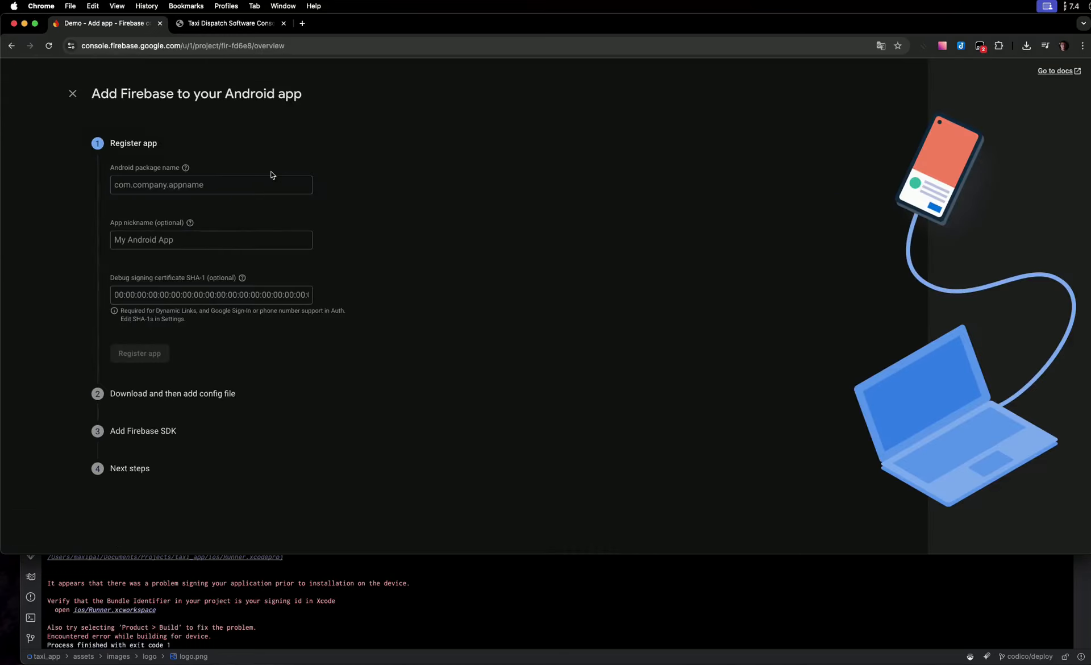
# - Register the Android app with package name "io.codico.demo_driver" and nickname "Demo App Driver"
pyautogui.write('io')
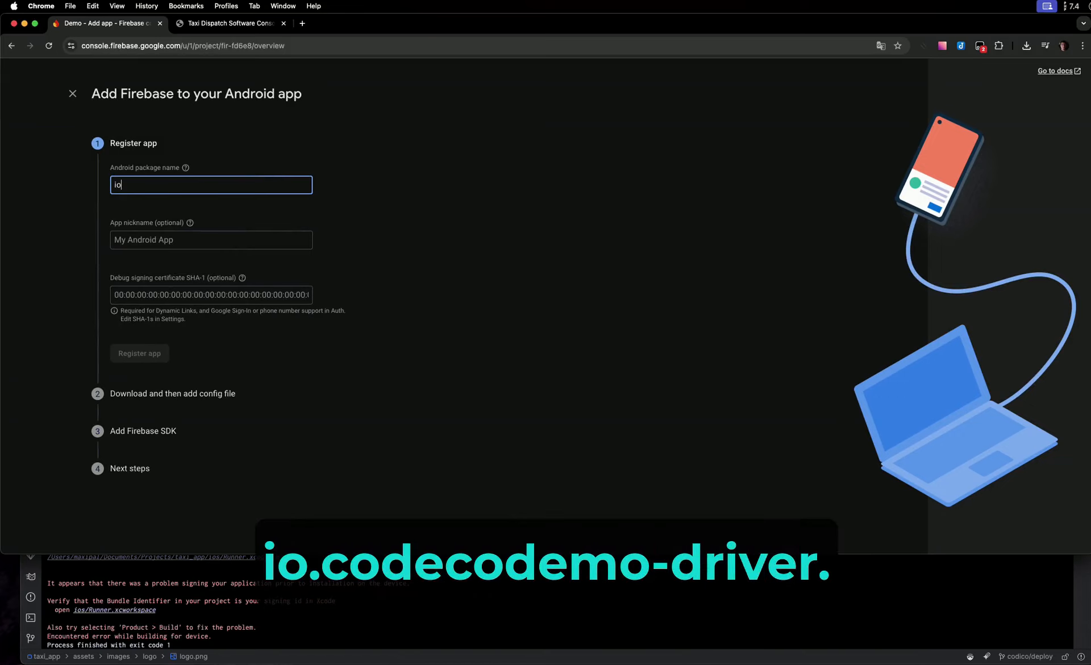
pyautogui.write('.codico.demo')
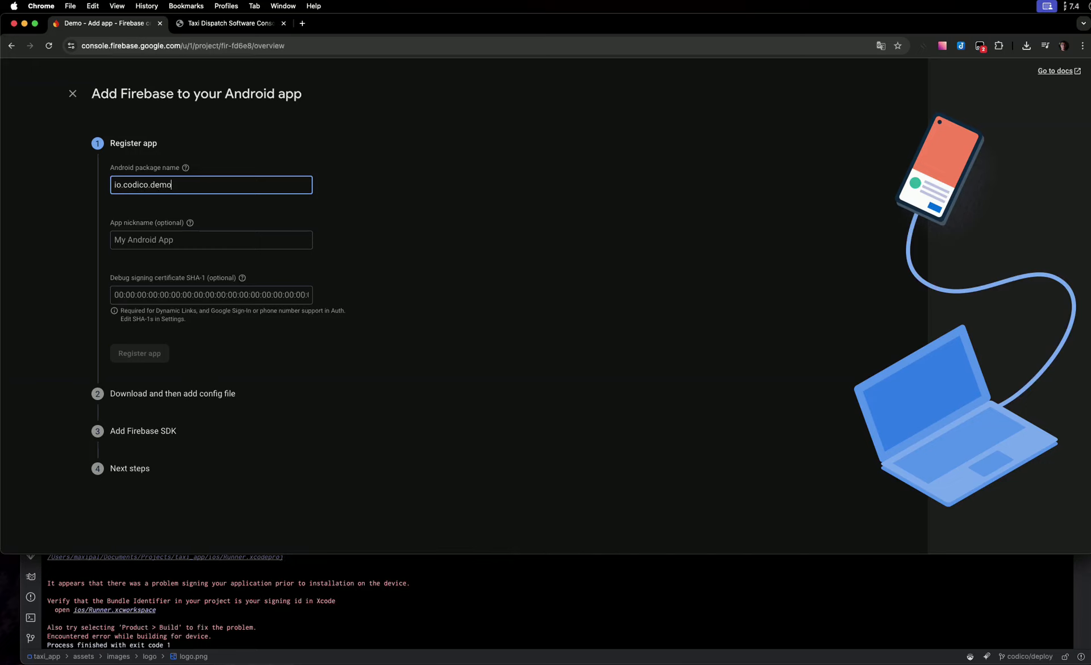
pyautogui.write('_driver')
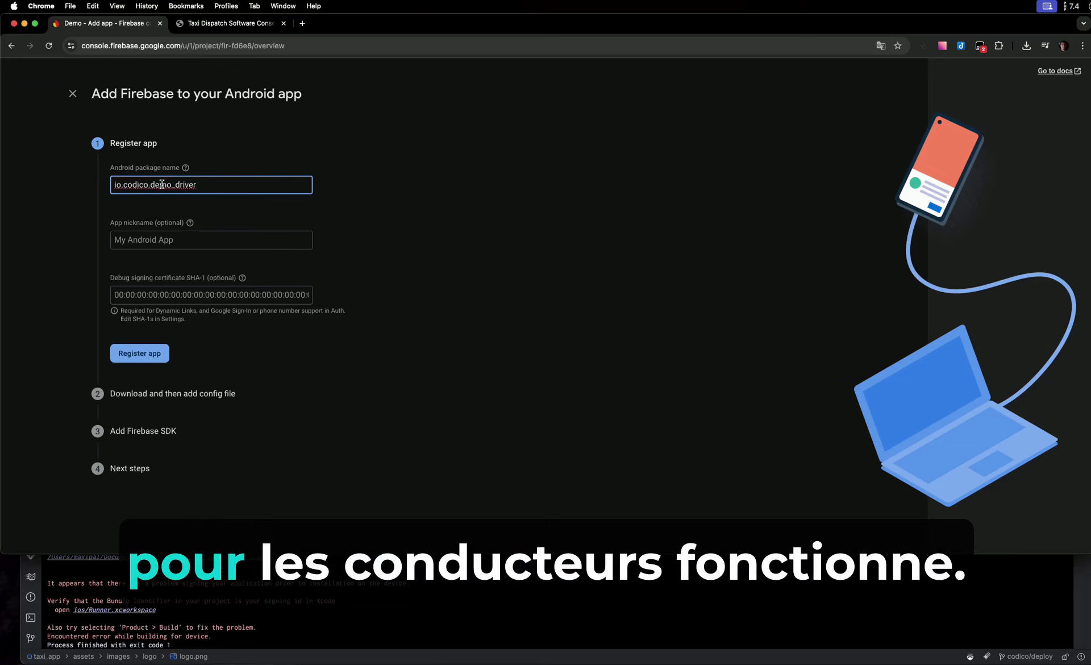
pyautogui.click(260, 233)
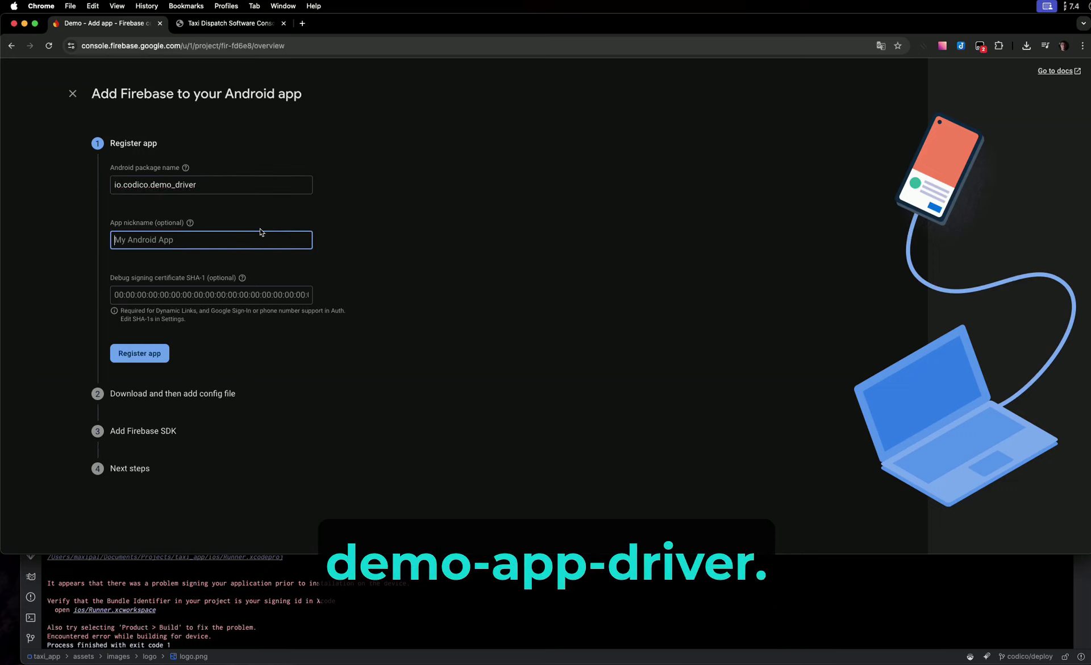
pyautogui.write('Demo A')
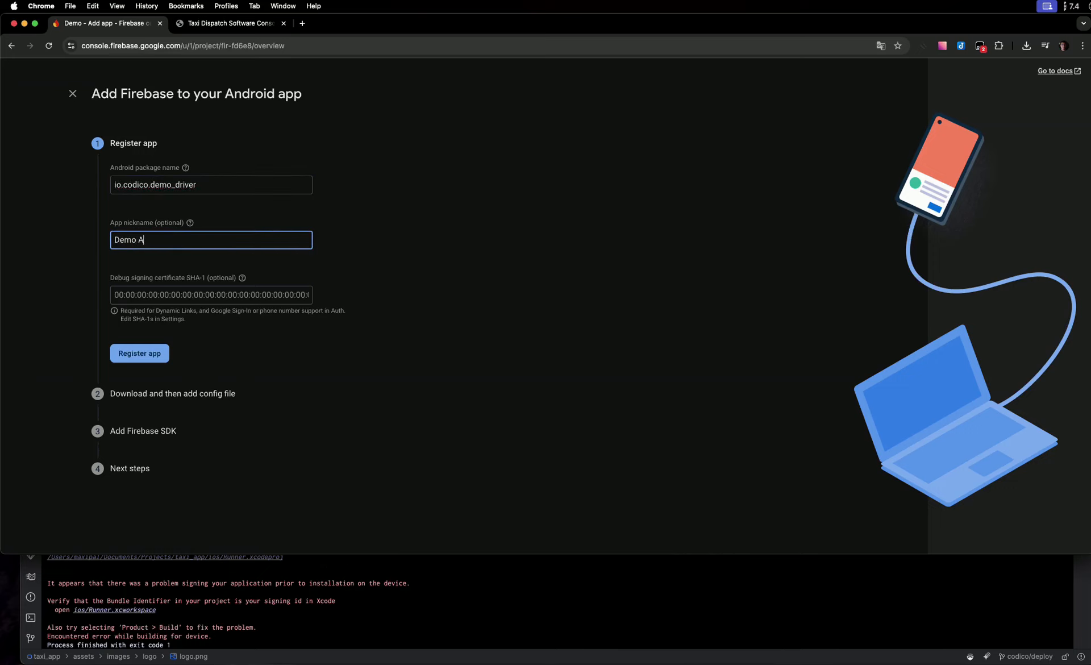
pyautogui.write('pp Driver')
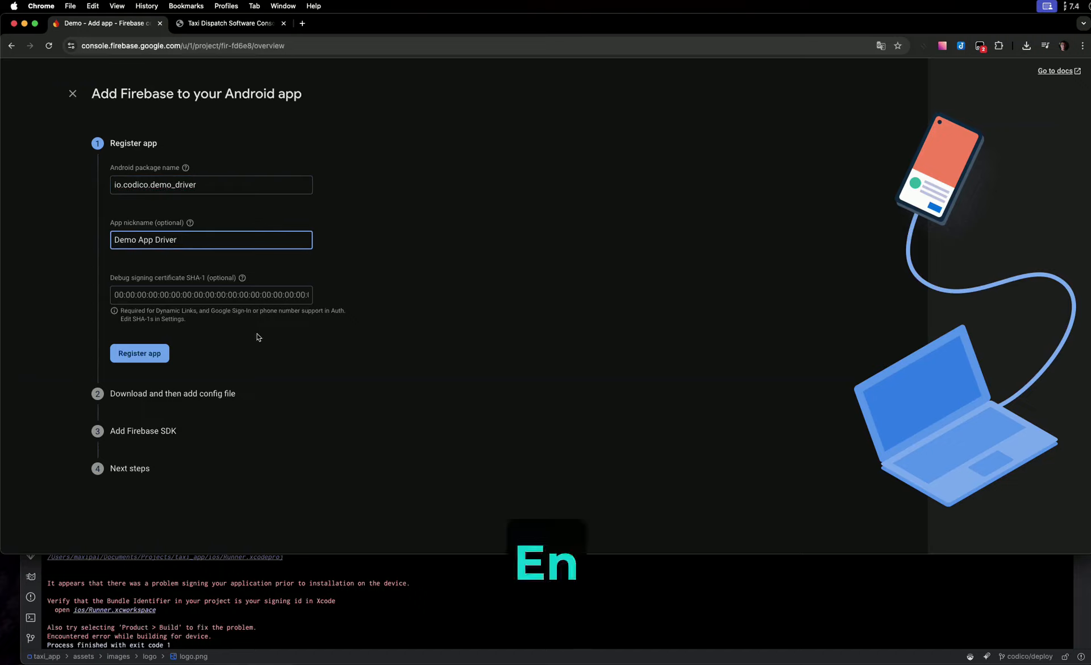
pyautogui.click(152, 353)
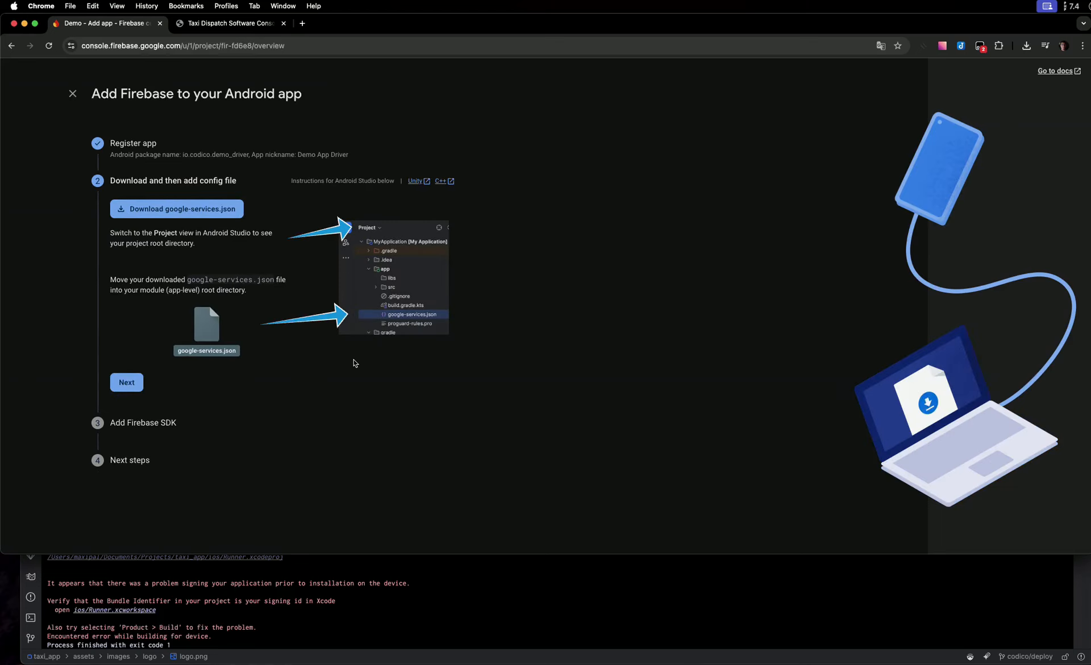
# - Finish the Android app setup without downloading the config file or changing the SDK instructions, and return to the project console
pyautogui.click(142, 382)
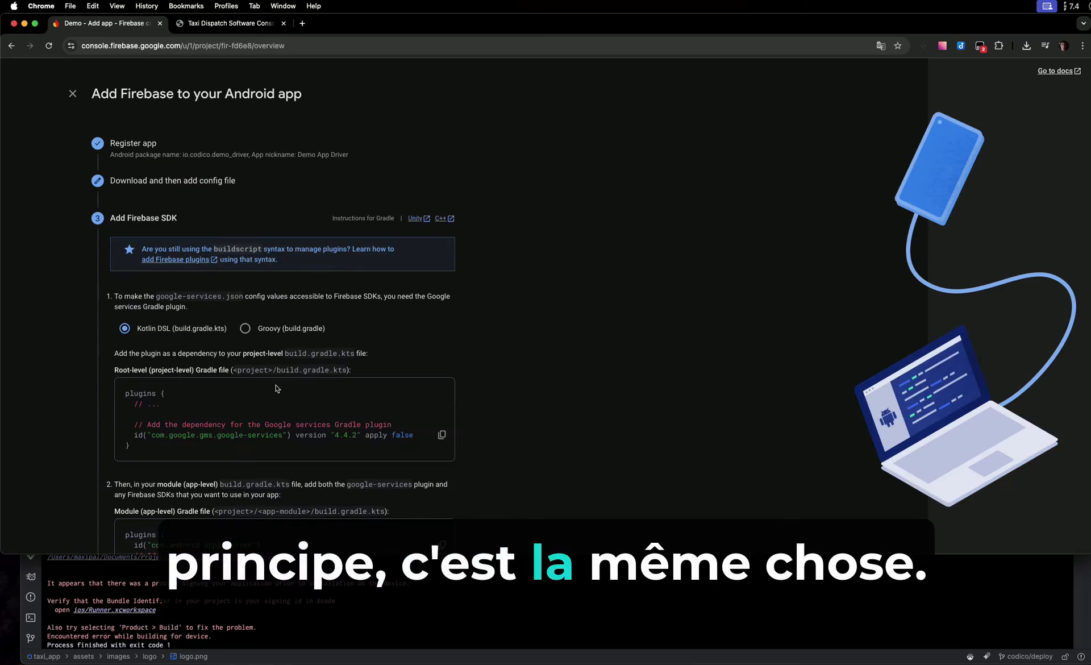
pyautogui.scroll(-5, 227, 426)
pyautogui.click(170, 493)
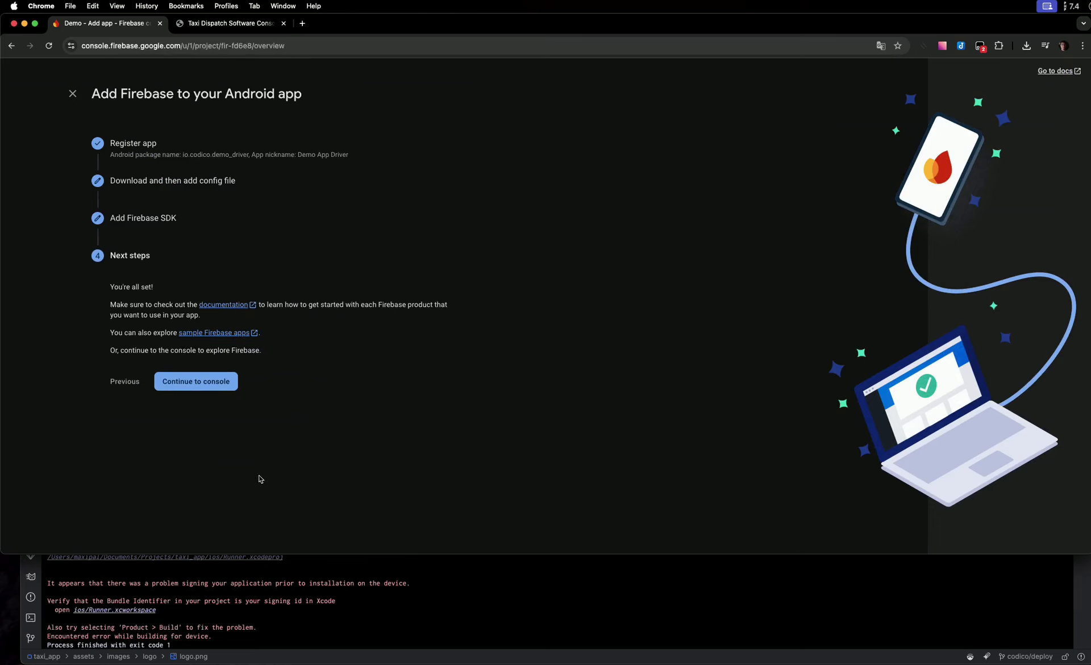
pyautogui.click(213, 382)
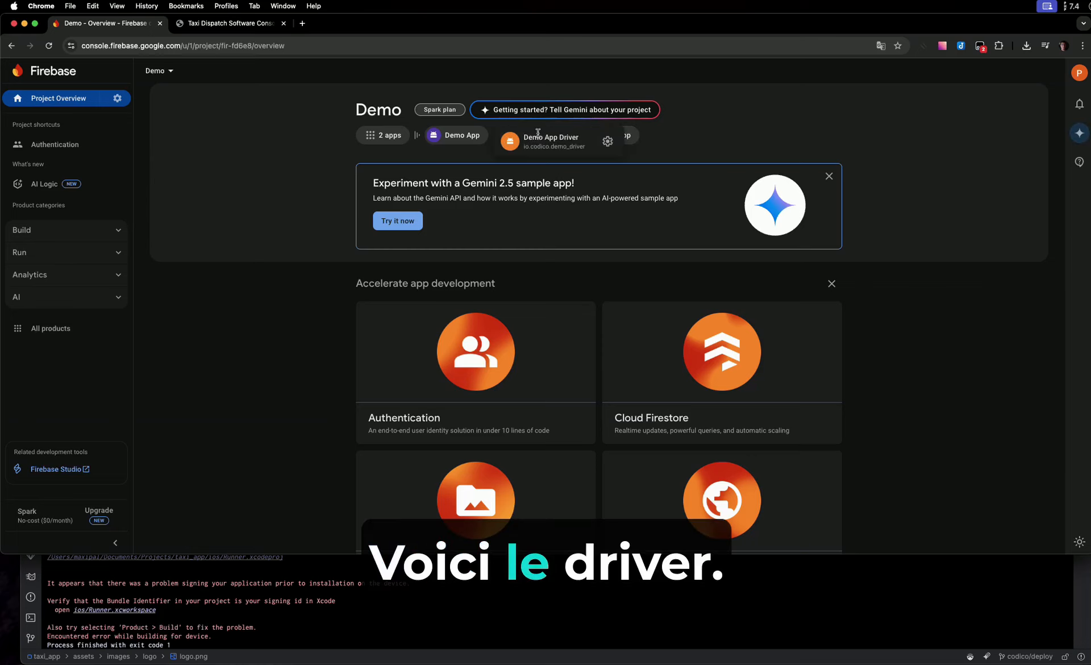
# - Review the project settings, the Google provider's configuration among the Authentication sign-in methods, and the users list
pyautogui.click(608, 142)
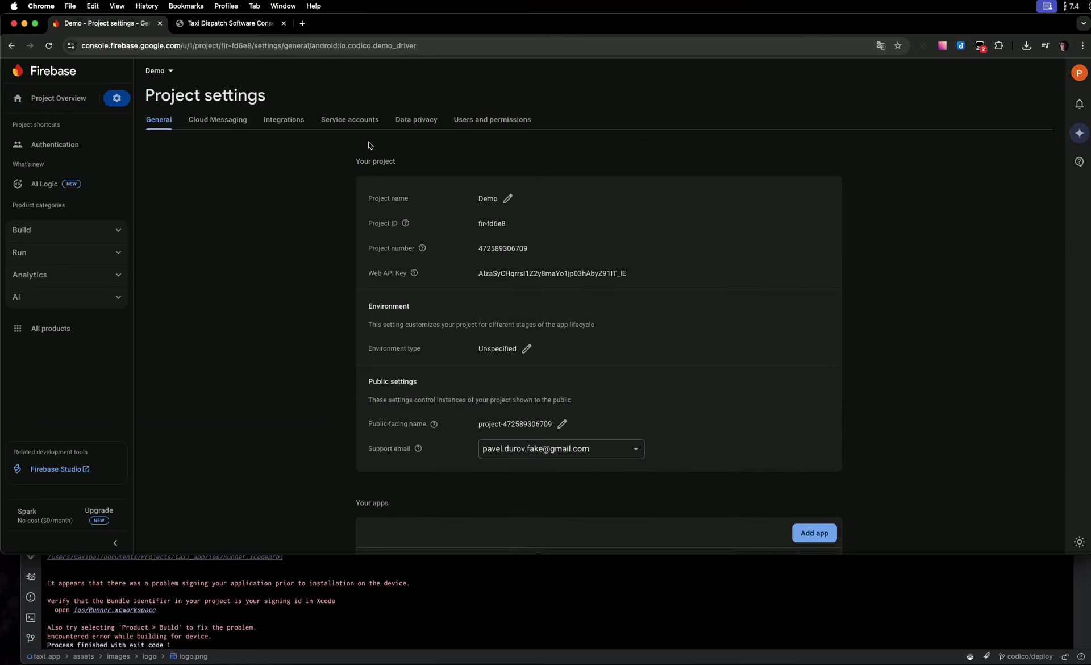
pyautogui.click(63, 145)
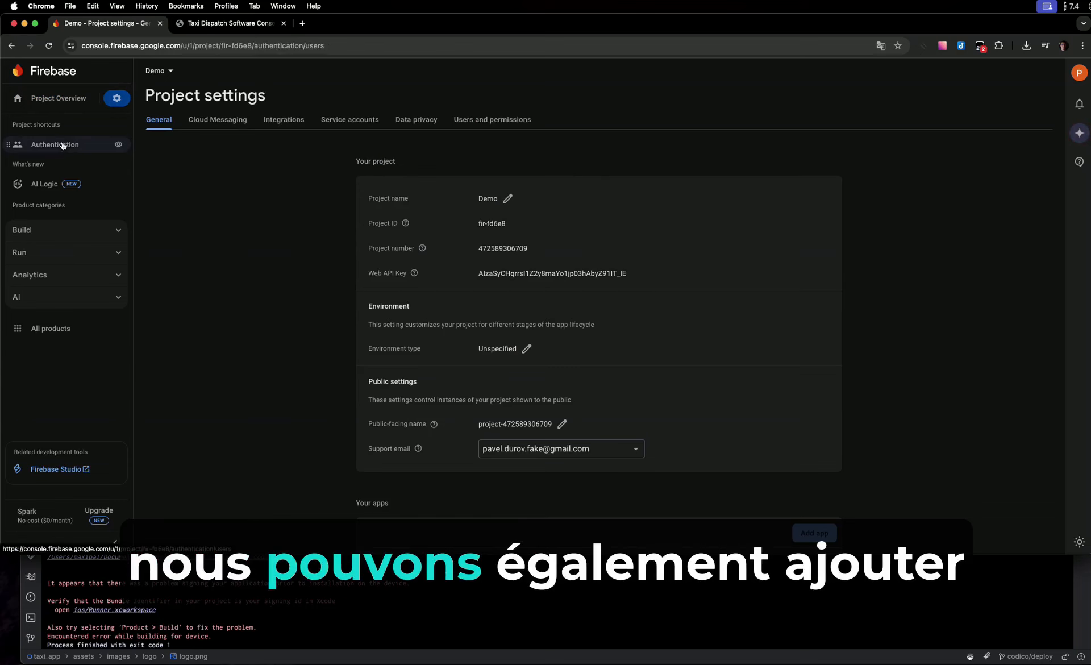
pyautogui.click(219, 124)
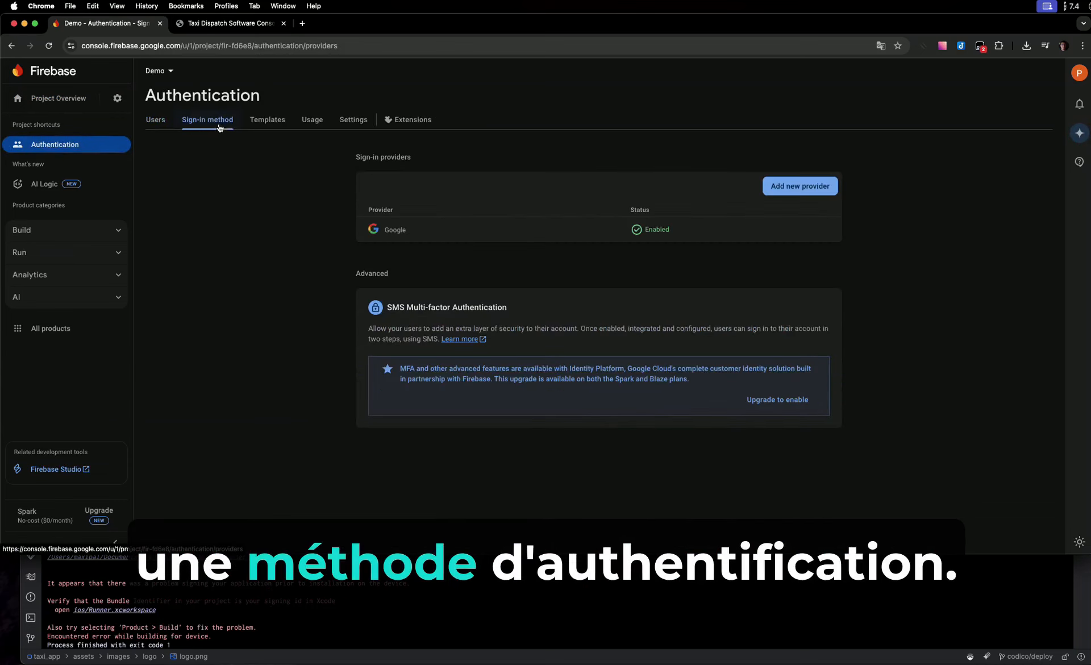
pyautogui.click(435, 230)
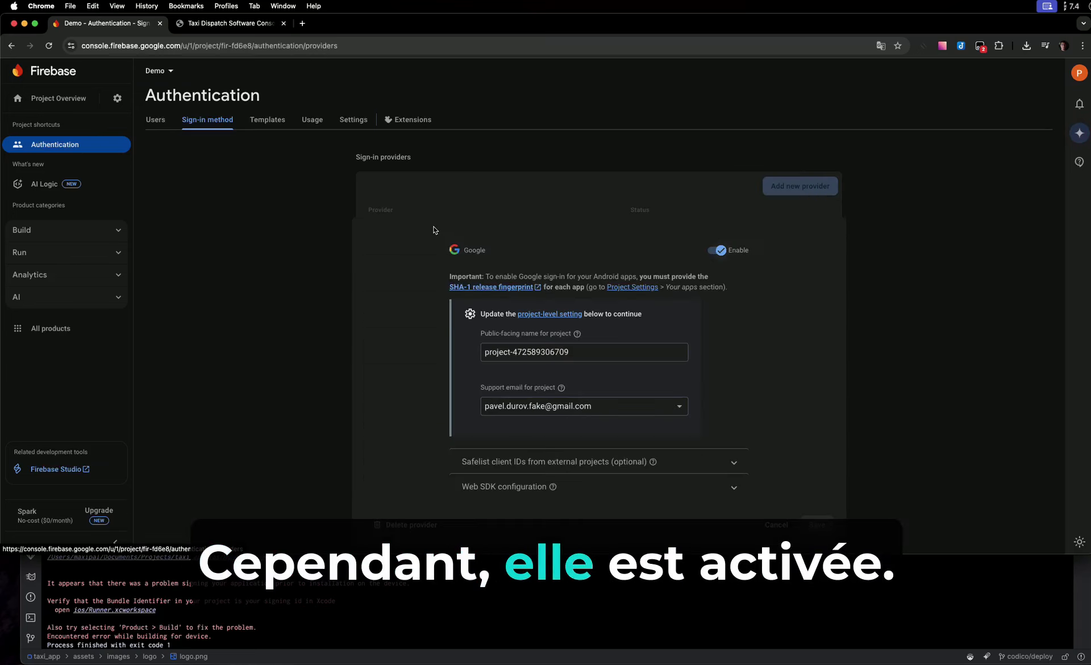
pyautogui.click(626, 351)
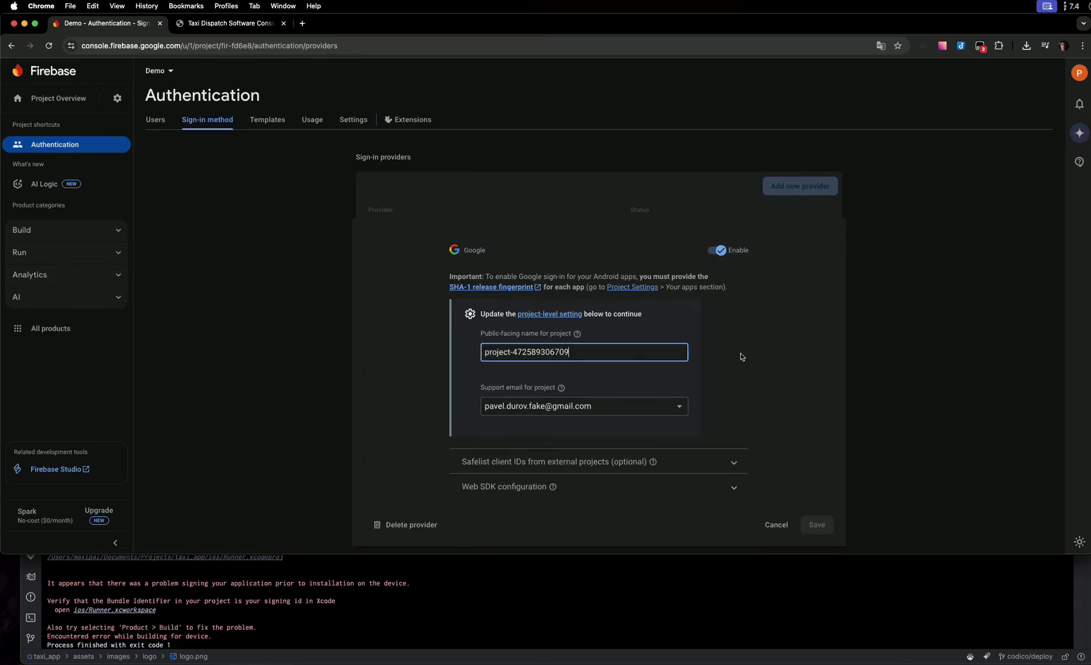
pyautogui.scroll(-2, 742, 356)
pyautogui.scroll(2, 741, 357)
pyautogui.click(155, 119)
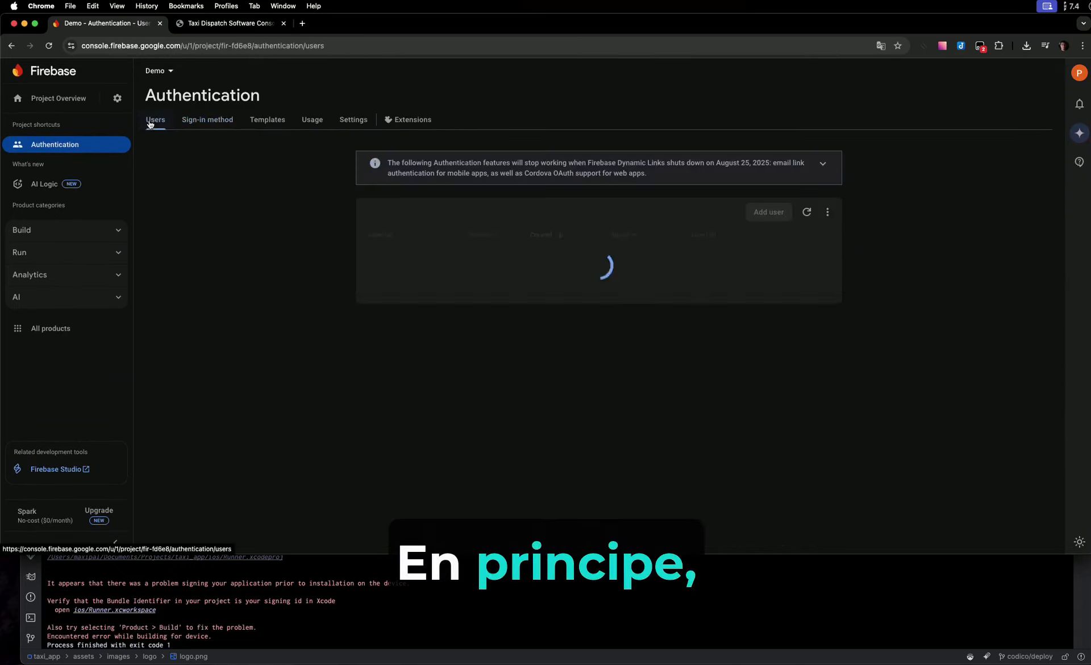
# - Download Demo App Driver's google-services.json from its app settings and save it in Downloads as "google-services (4).json"
pyautogui.click(67, 99)
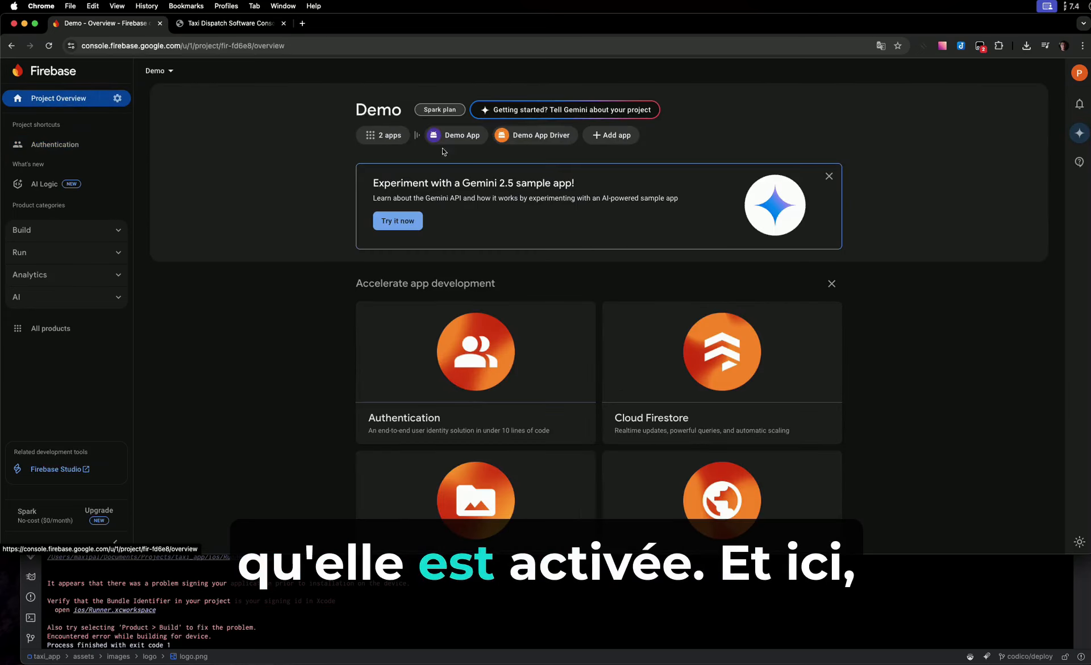
pyautogui.click(603, 136)
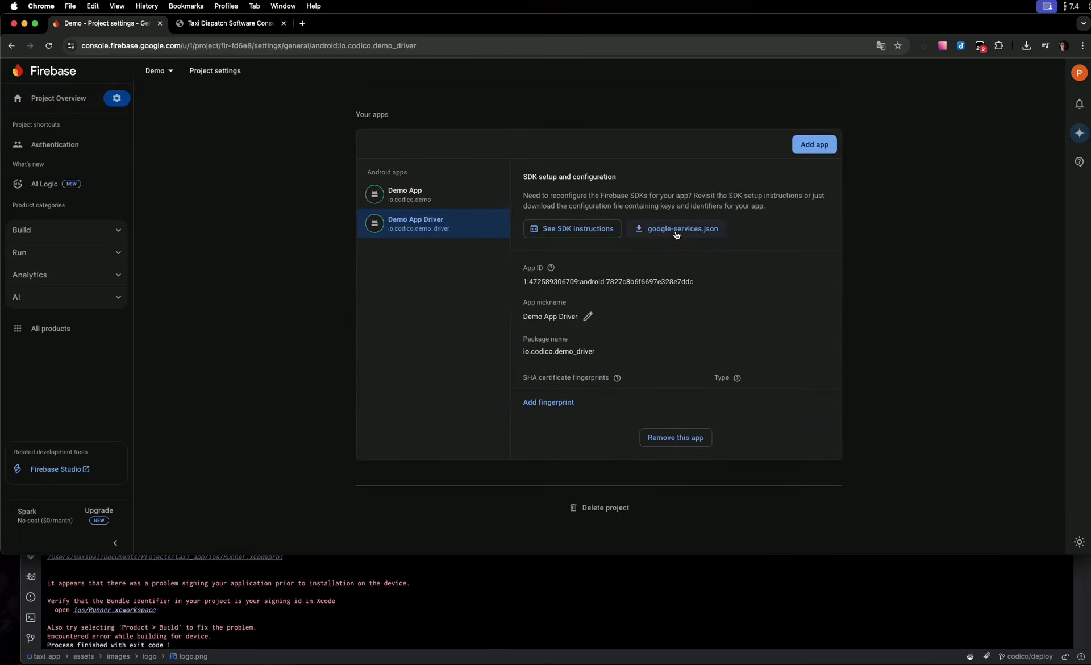
pyautogui.click(676, 234)
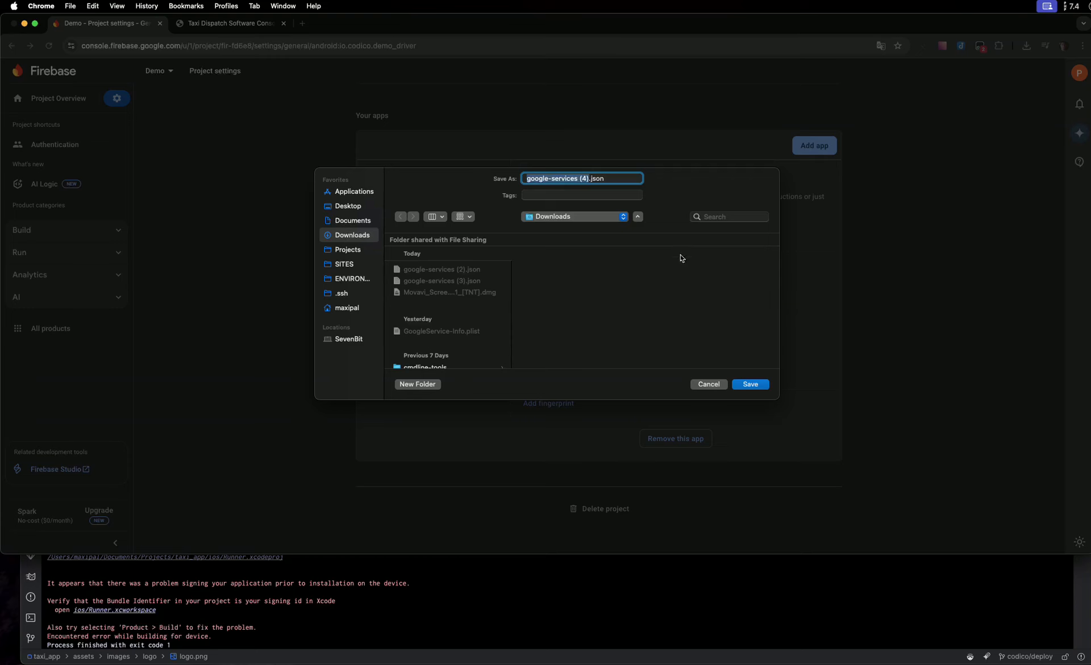
pyautogui.click(750, 383)
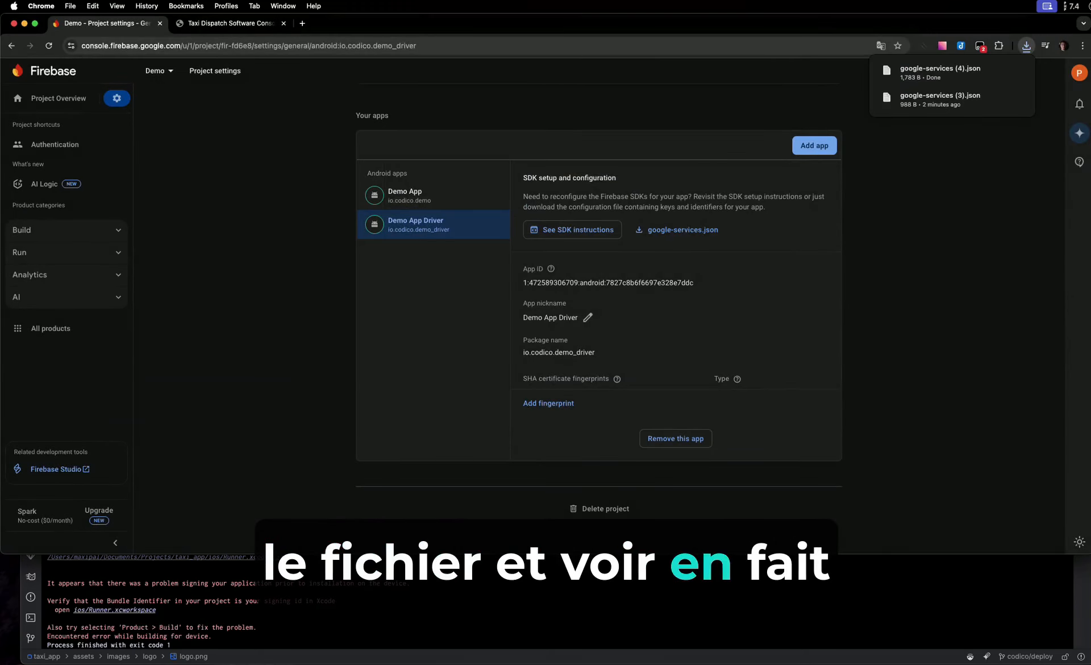
# - Open "google-services (4).json" in Sublime Text and examine the client entries for both Android apps
pyautogui.press('super+Tab')
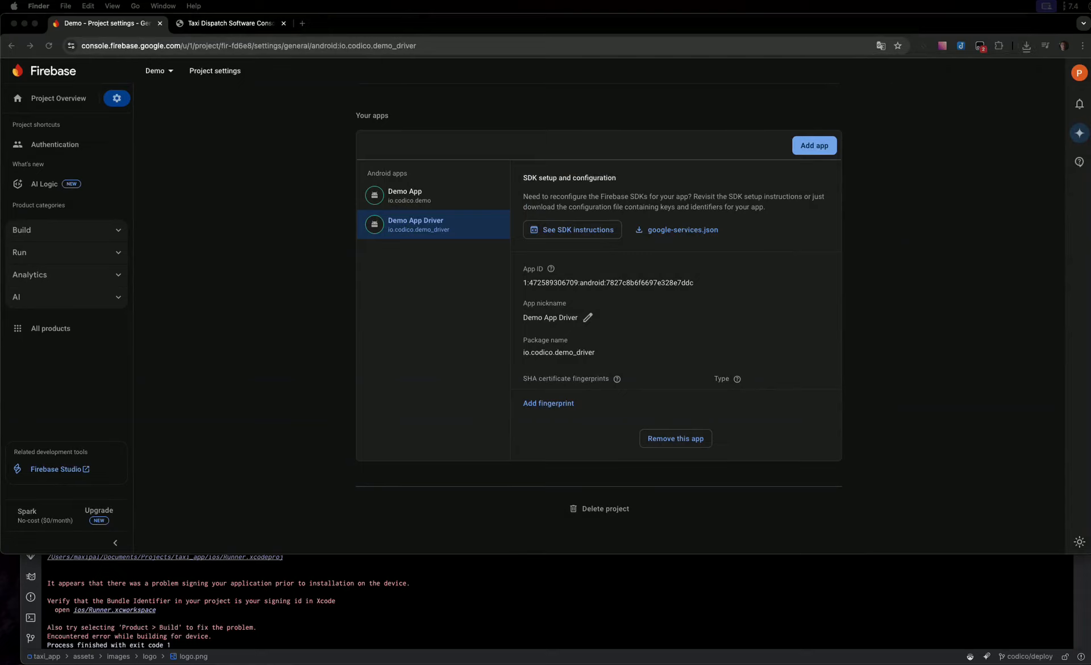
pyautogui.moveTo(0, 171); pyautogui.dragTo(364, 64)
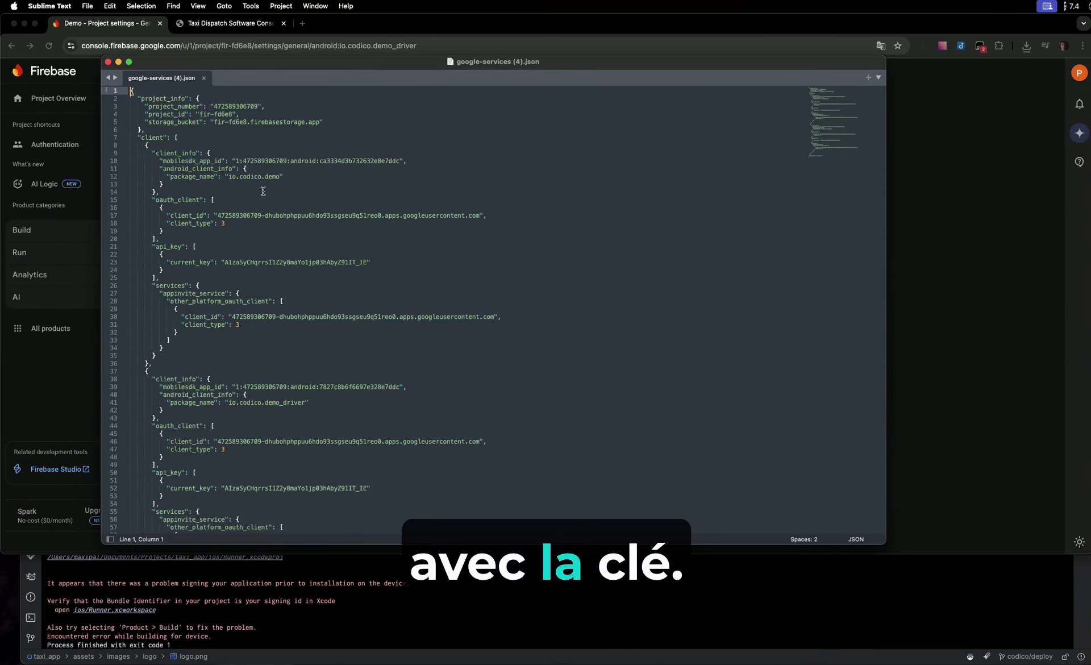
pyautogui.scroll(-4, 261, 191)
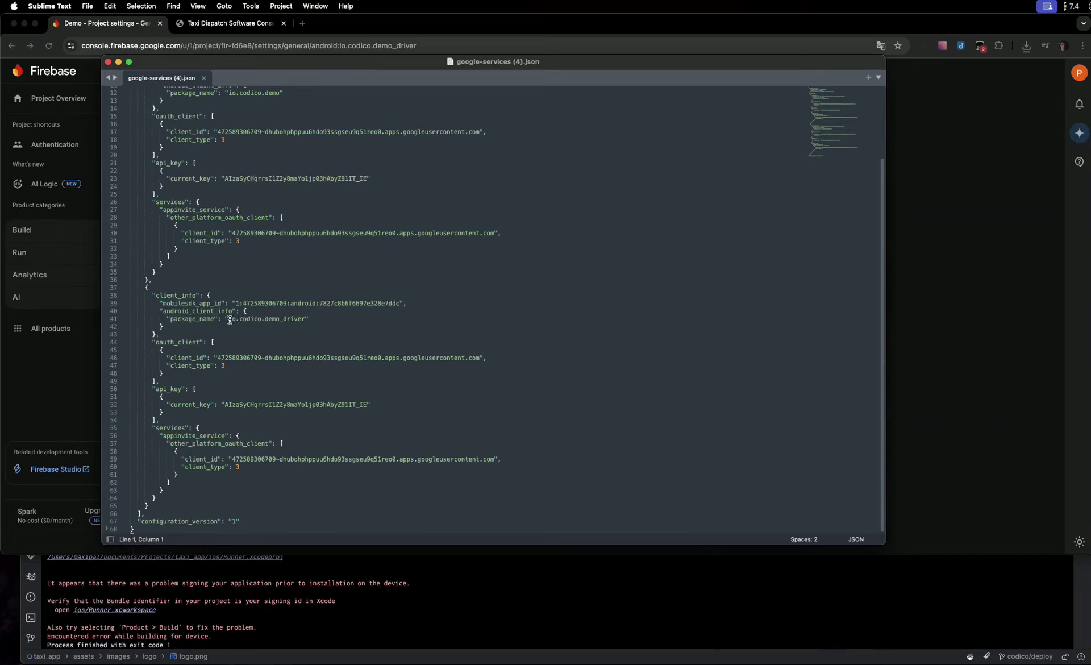
# - Compare the io.codico.demo_driver package name and client entry with the io.codico.demo entry in the JSON file
pyautogui.moveTo(228, 319); pyautogui.dragTo(304, 319)
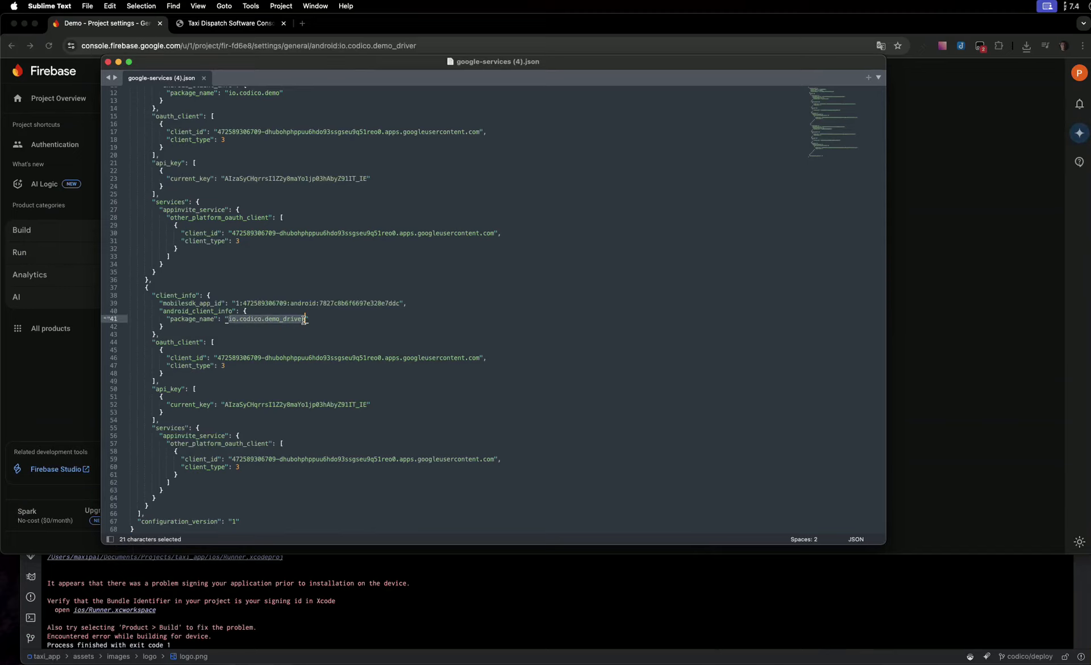
pyautogui.scroll(1, 304, 319)
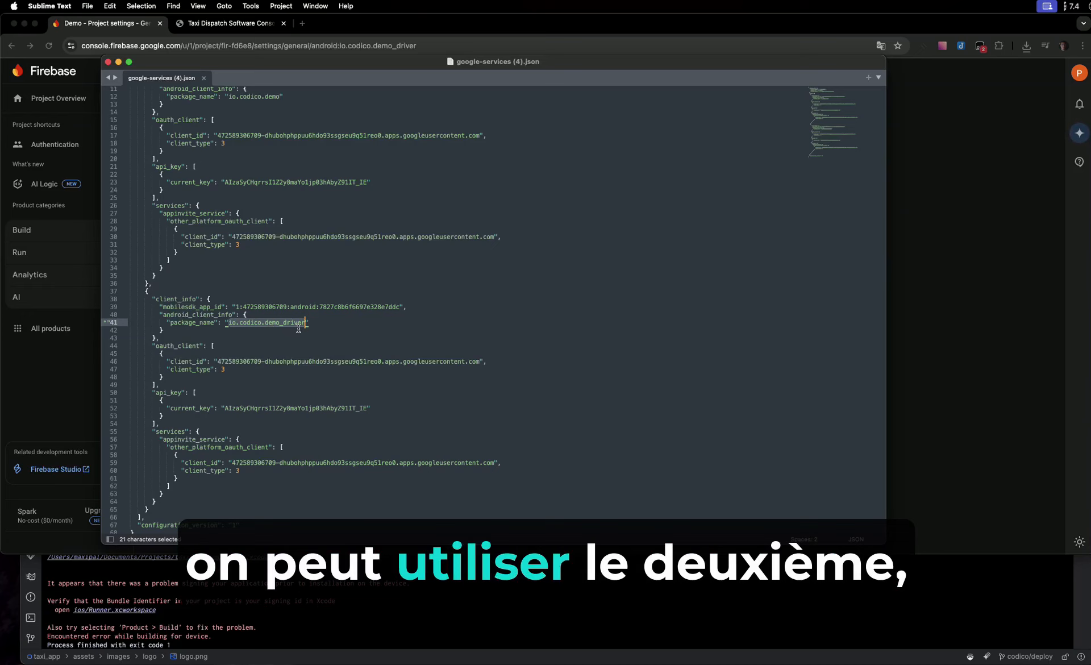
pyautogui.scroll(3, 298, 329)
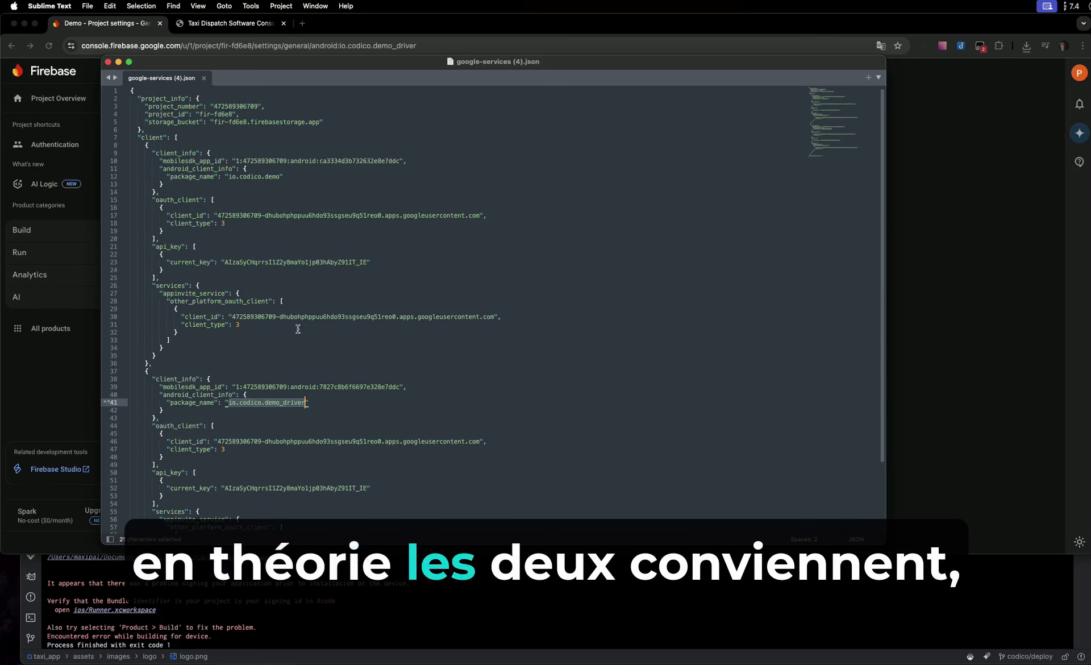
pyautogui.scroll(-3, 298, 328)
pyautogui.scroll(3, 298, 328)
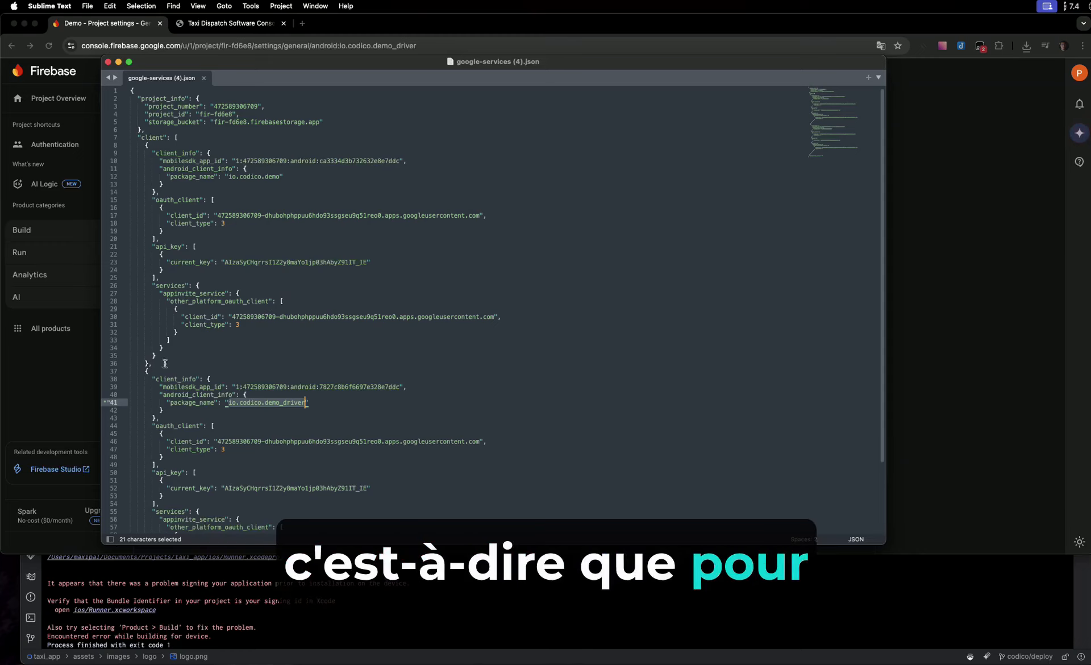
# - Try reducing the JSON to the io.codico.demo_driver client by deleting the io.codico.demo entry, and close the file without saving
pyautogui.moveTo(164, 363); pyautogui.dragTo(80, 146)
pyautogui.press('BackSpace')
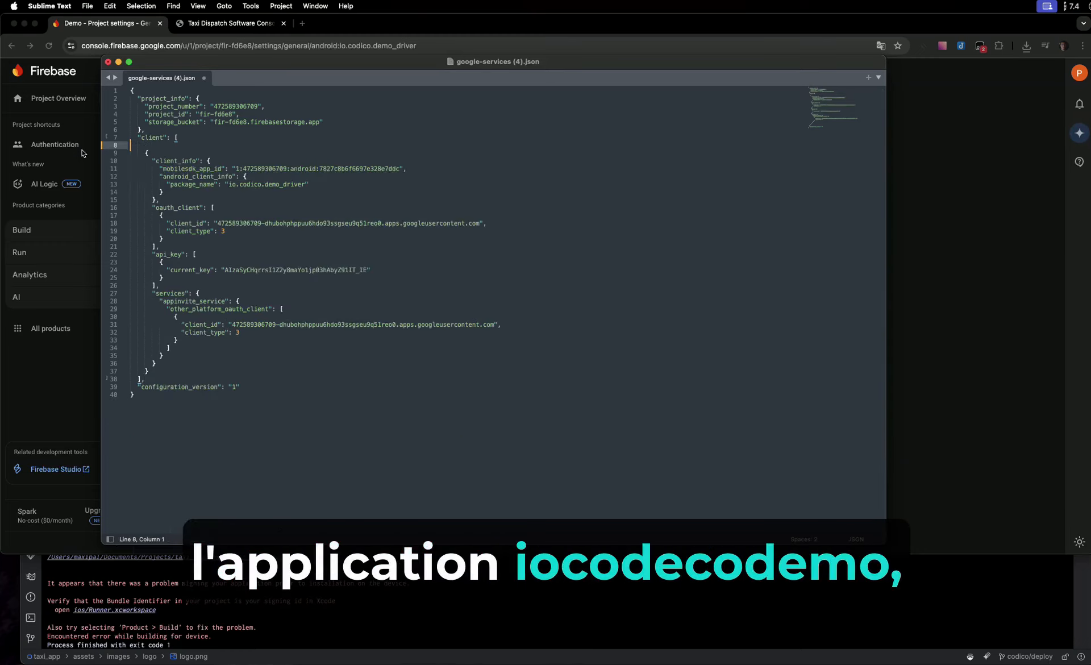
pyautogui.press('BackSpace')
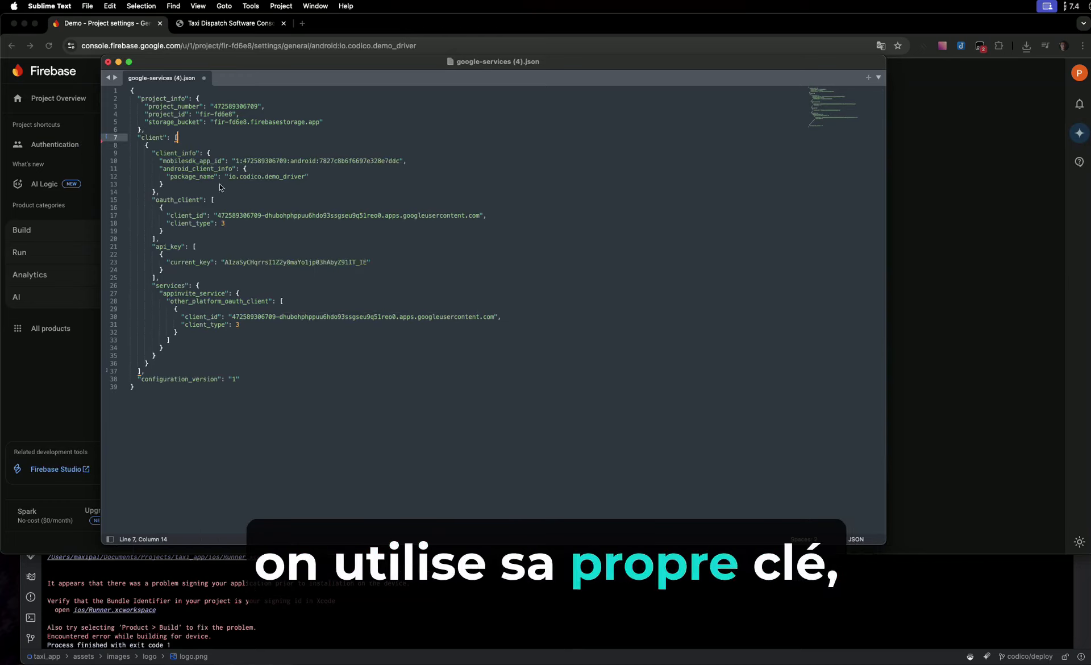
pyautogui.moveTo(228, 177); pyautogui.dragTo(306, 178)
pyautogui.press('Down')
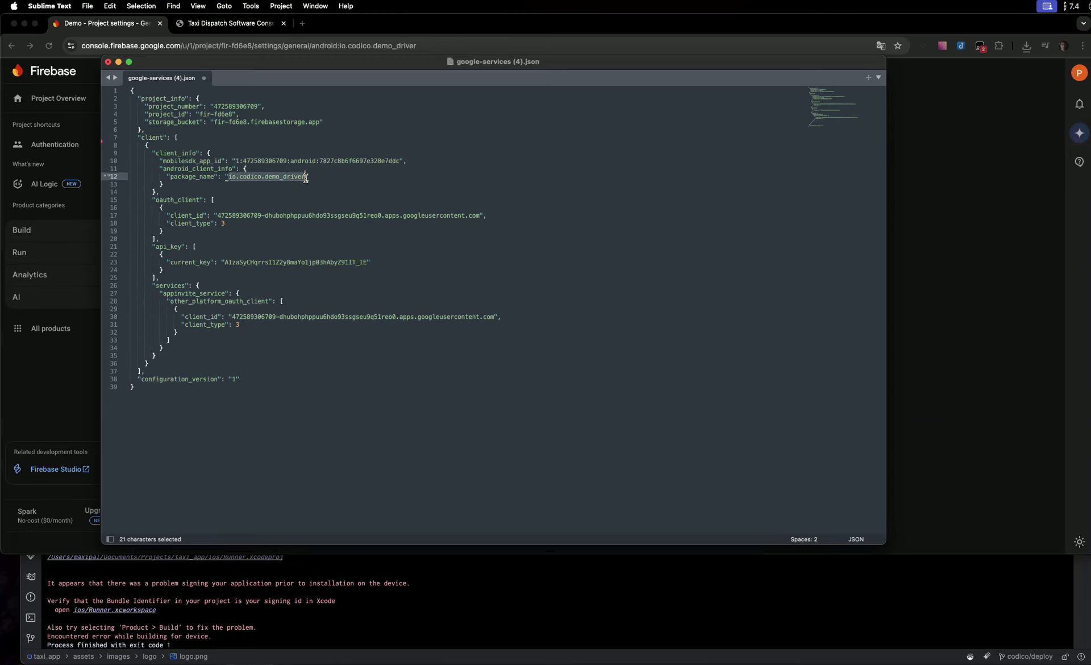
pyautogui.press('Down')
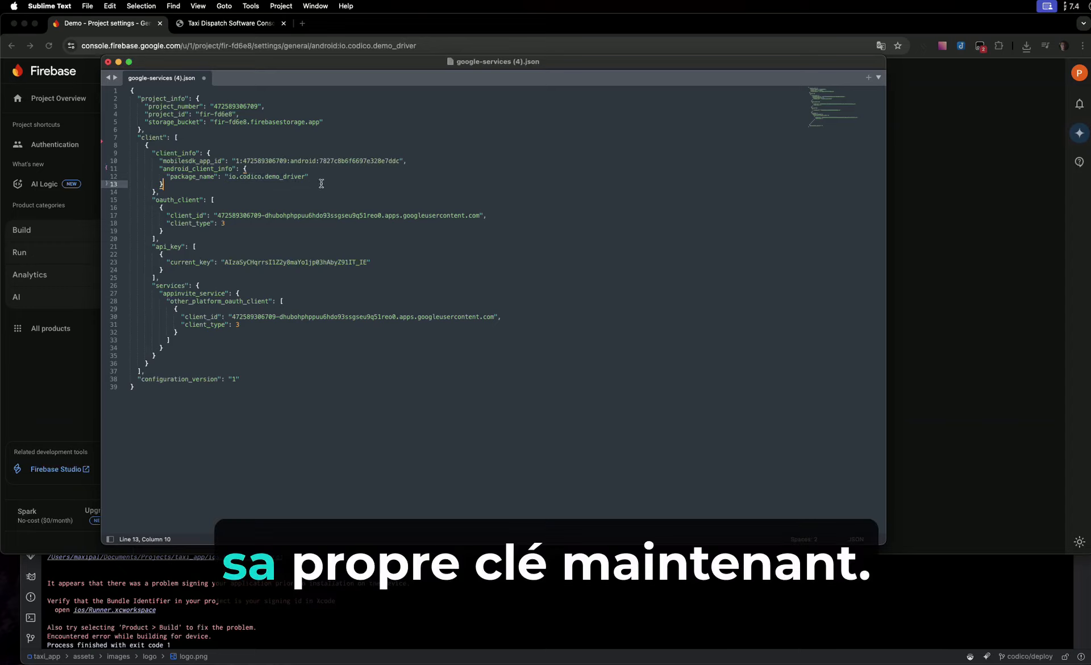
pyautogui.click(203, 80)
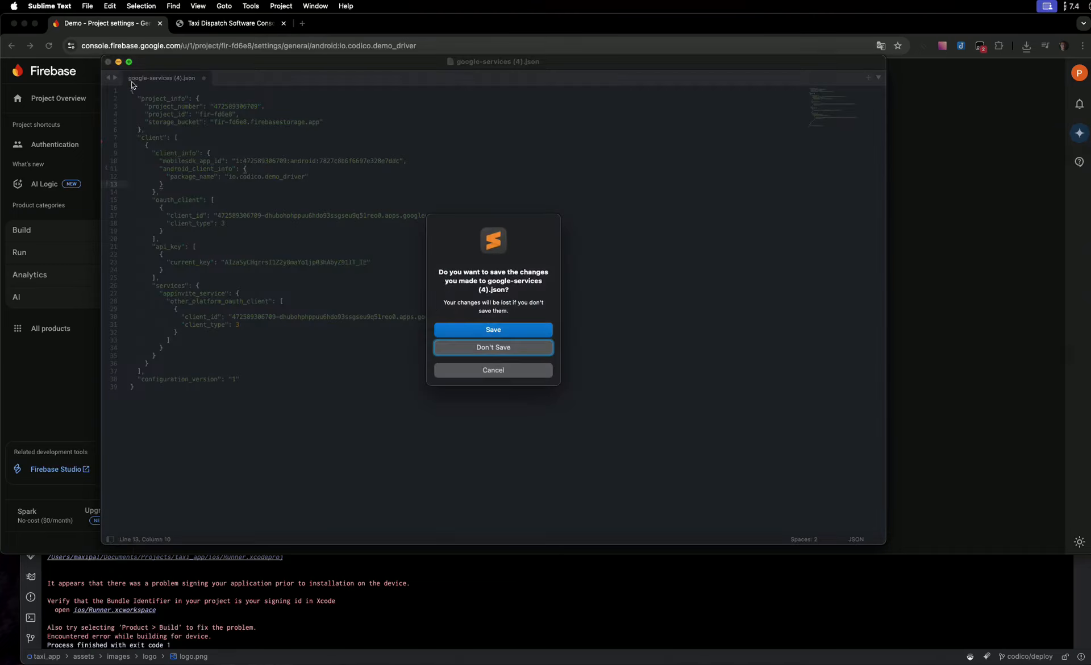
pyautogui.click(496, 348)
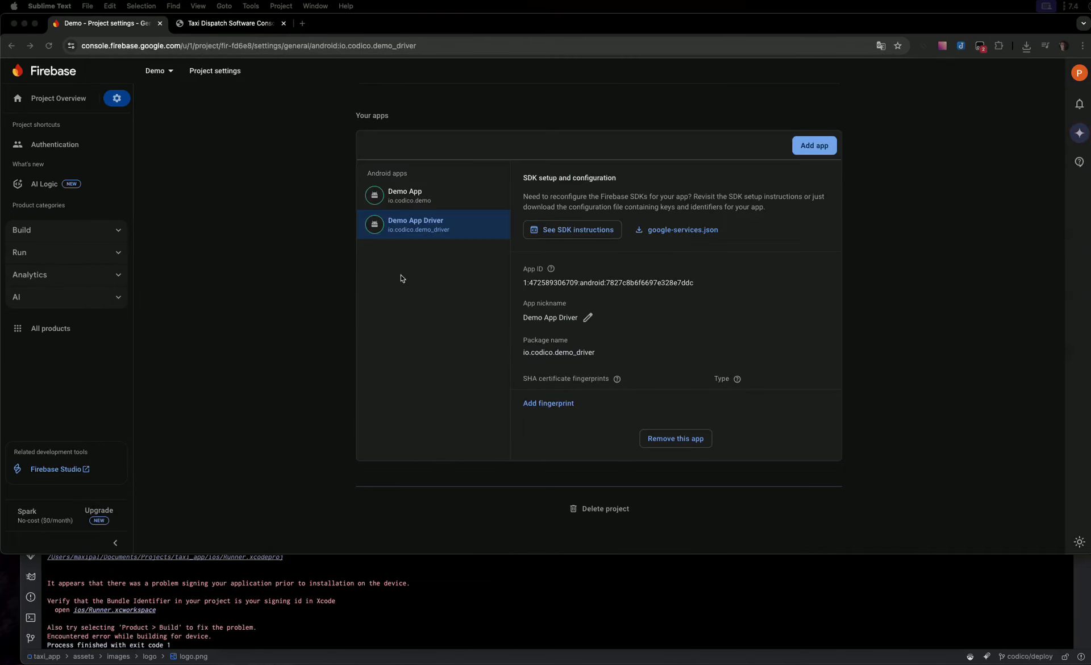
# - Review the Demo App and Demo App Driver entries and the general project details in the Firebase project settings in Chrome
pyautogui.click(438, 200)
pyautogui.click(462, 228)
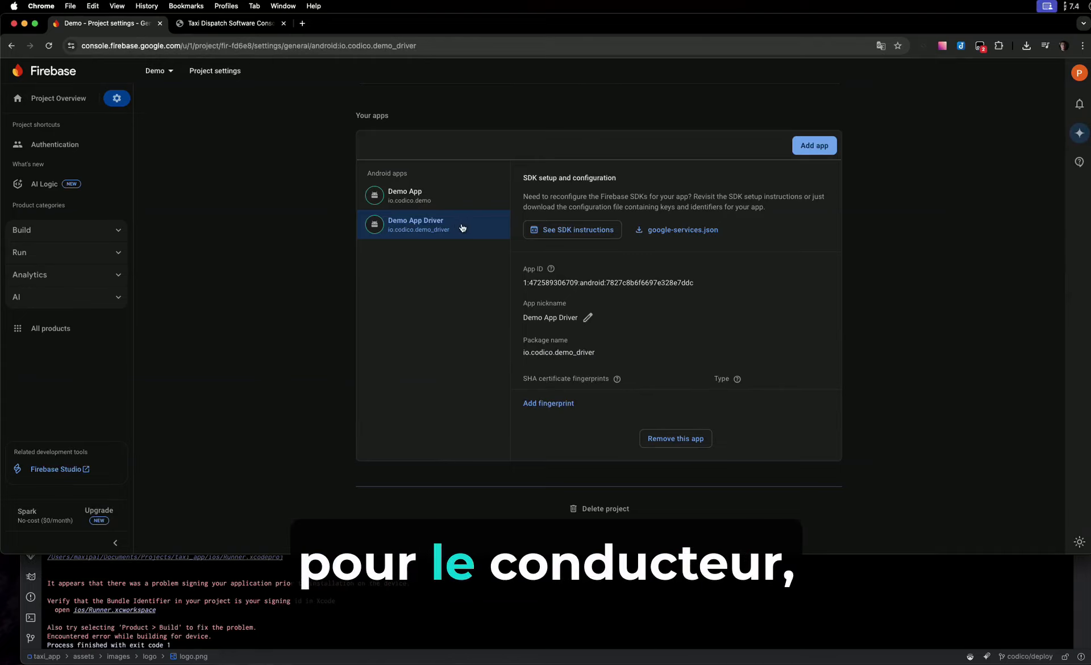
pyautogui.scroll(10, 462, 227)
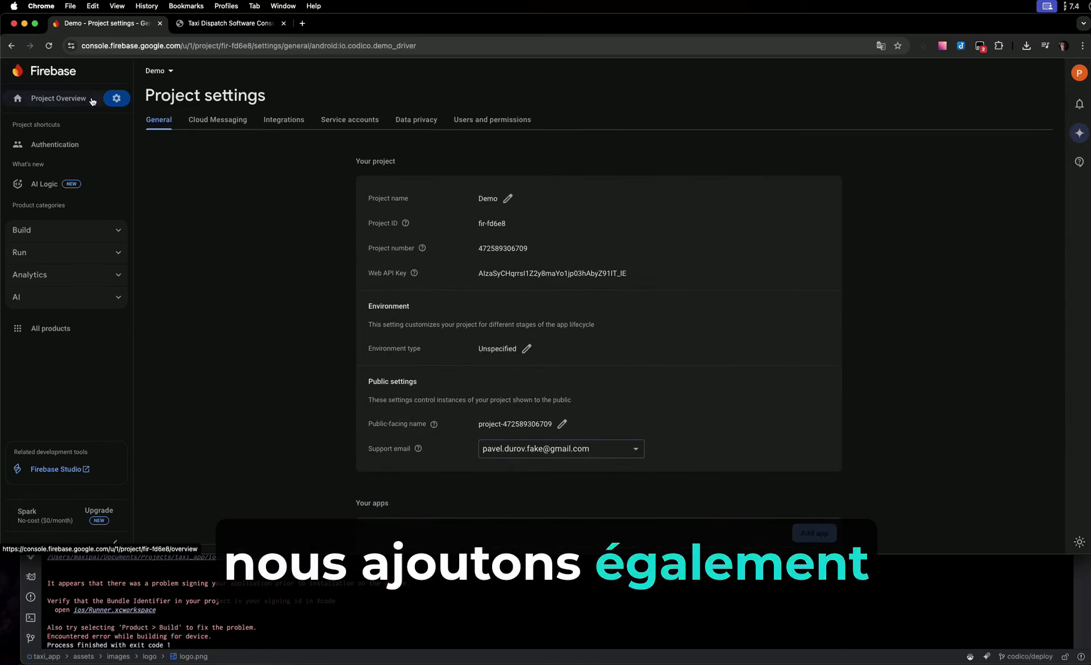
# - Start adding an Apple app from the project overview with bundle ID io.codico.demo and nickname My iOS App
pyautogui.click(66, 98)
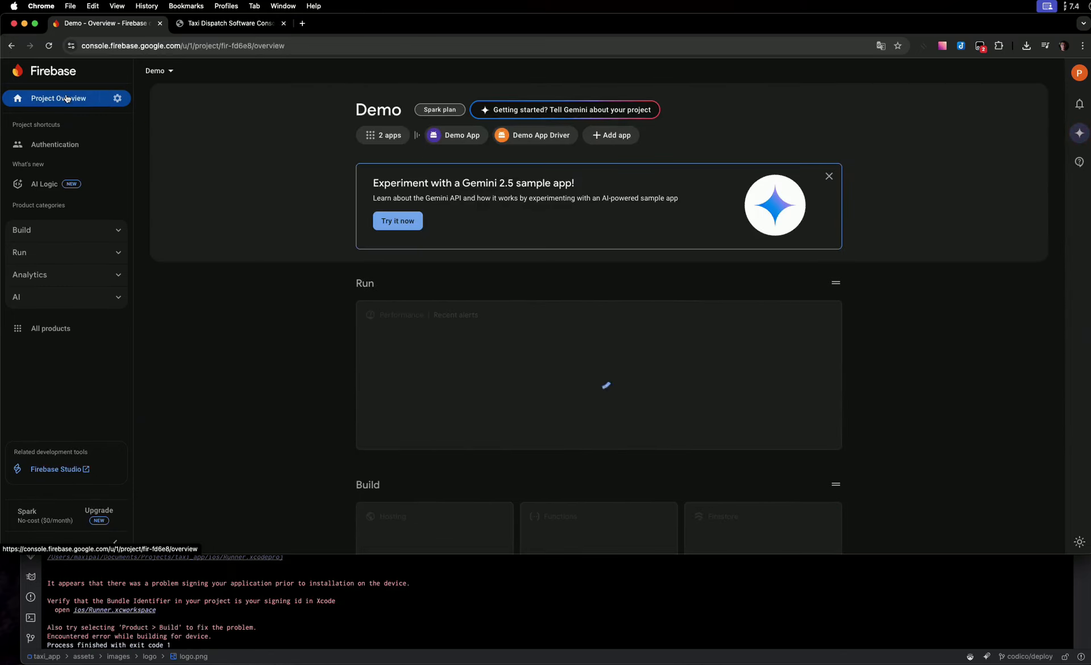
pyautogui.click(611, 135)
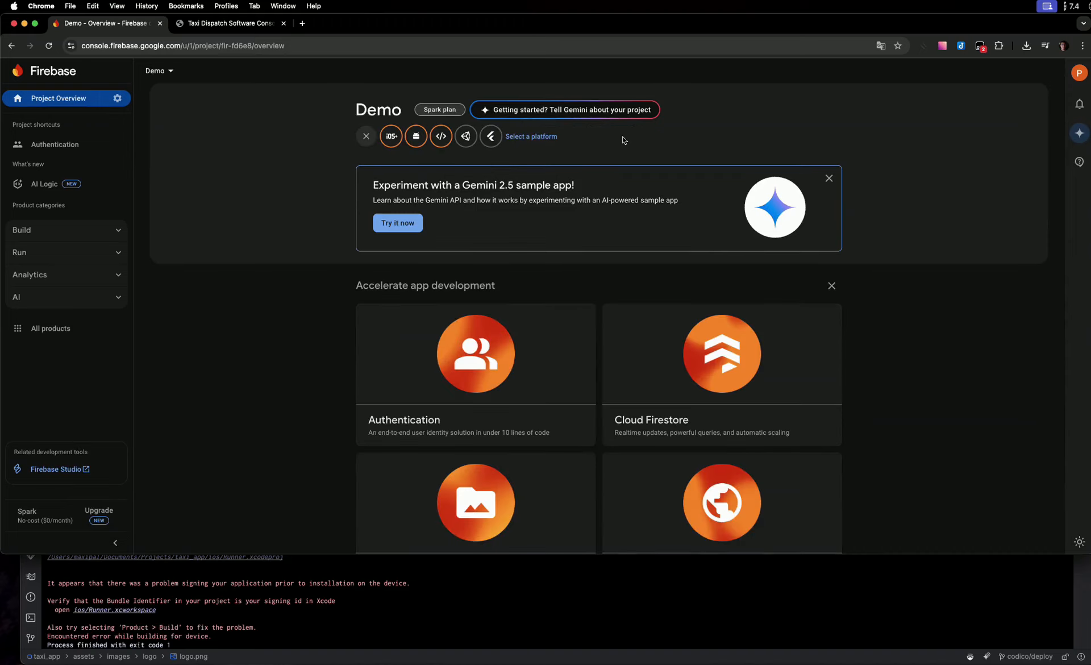
pyautogui.click(391, 135)
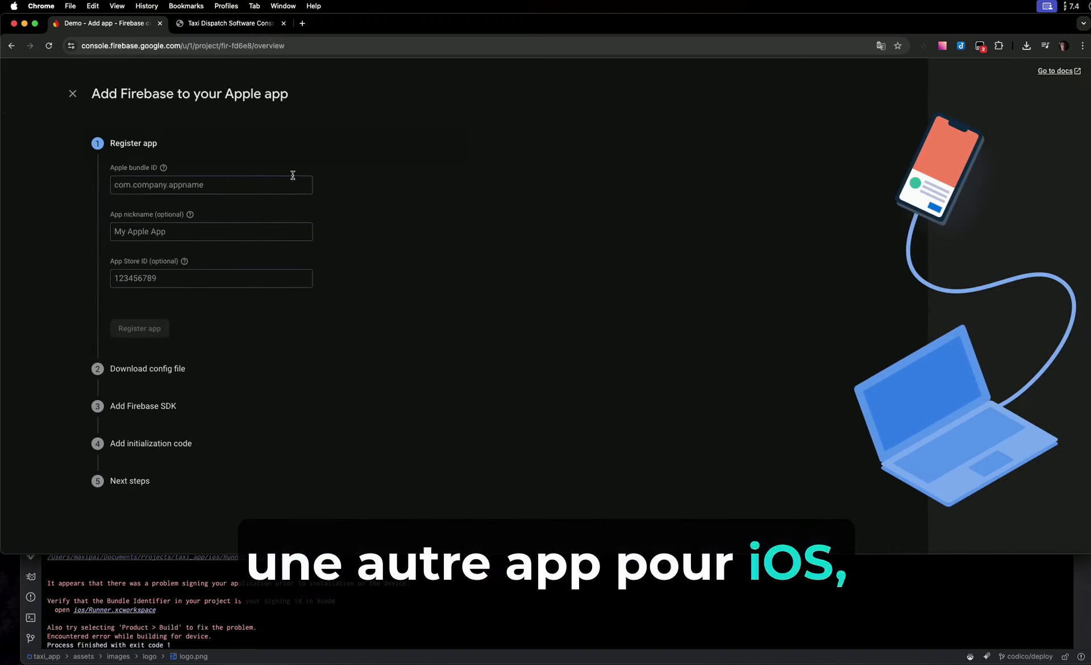
pyautogui.click(229, 182)
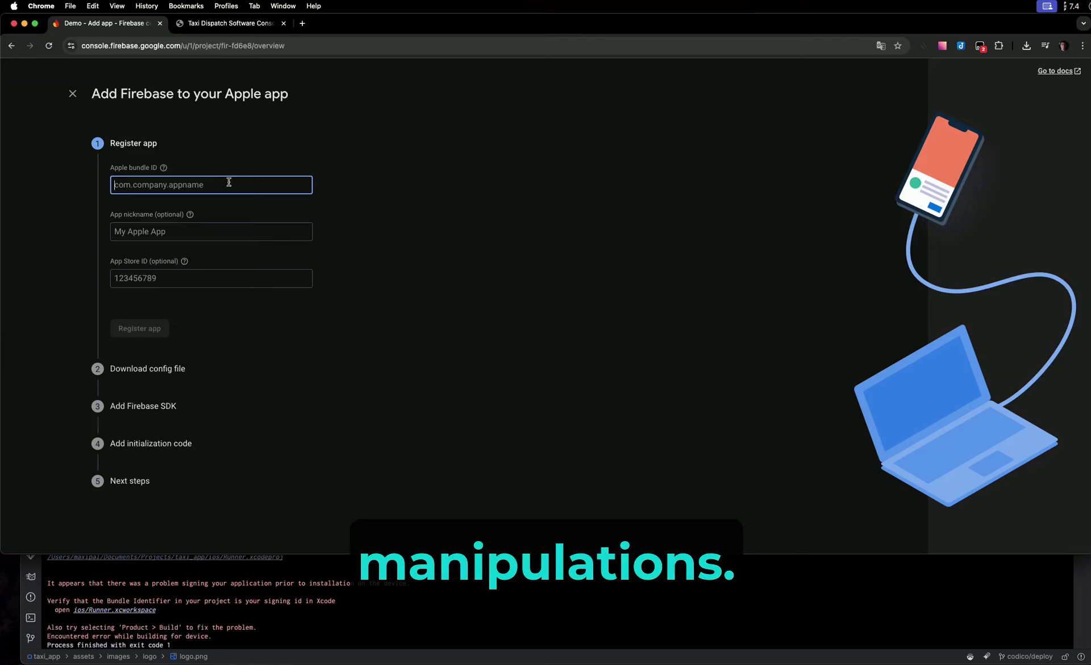
pyautogui.write('io')
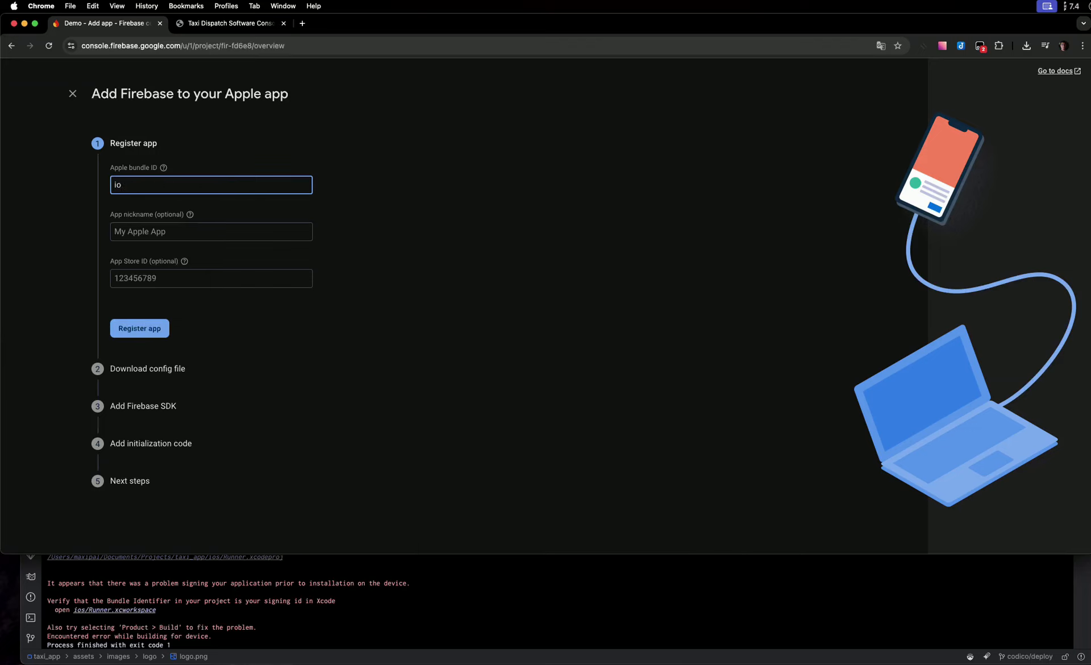
pyautogui.write('.codico.demo')
pyautogui.click(224, 233)
pyautogui.write('My')
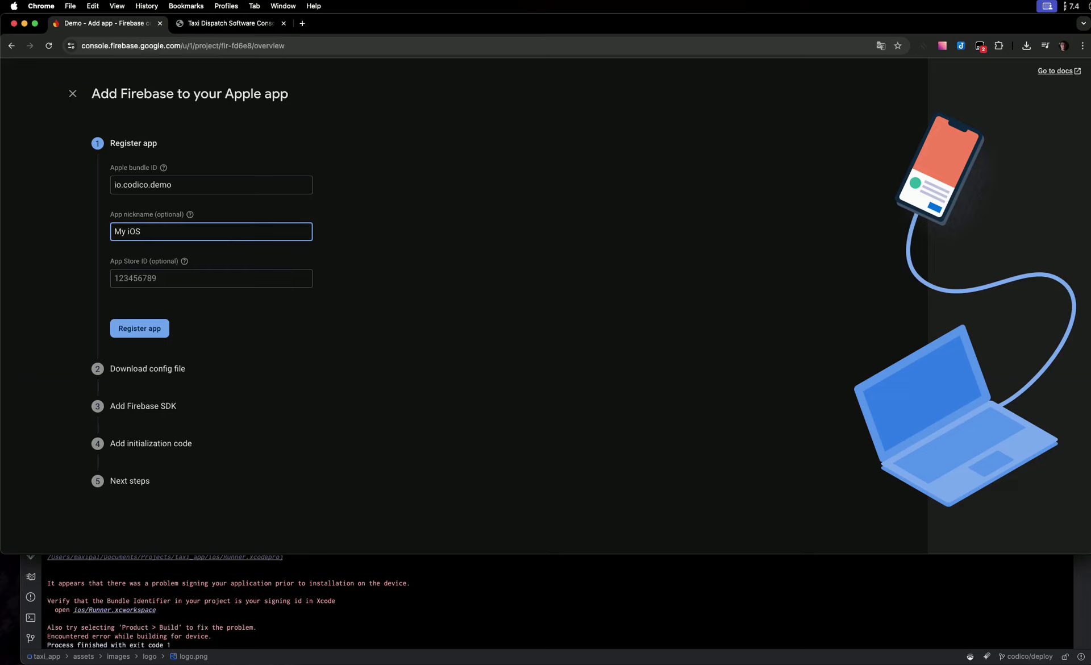
pyautogui.write('iOS App')
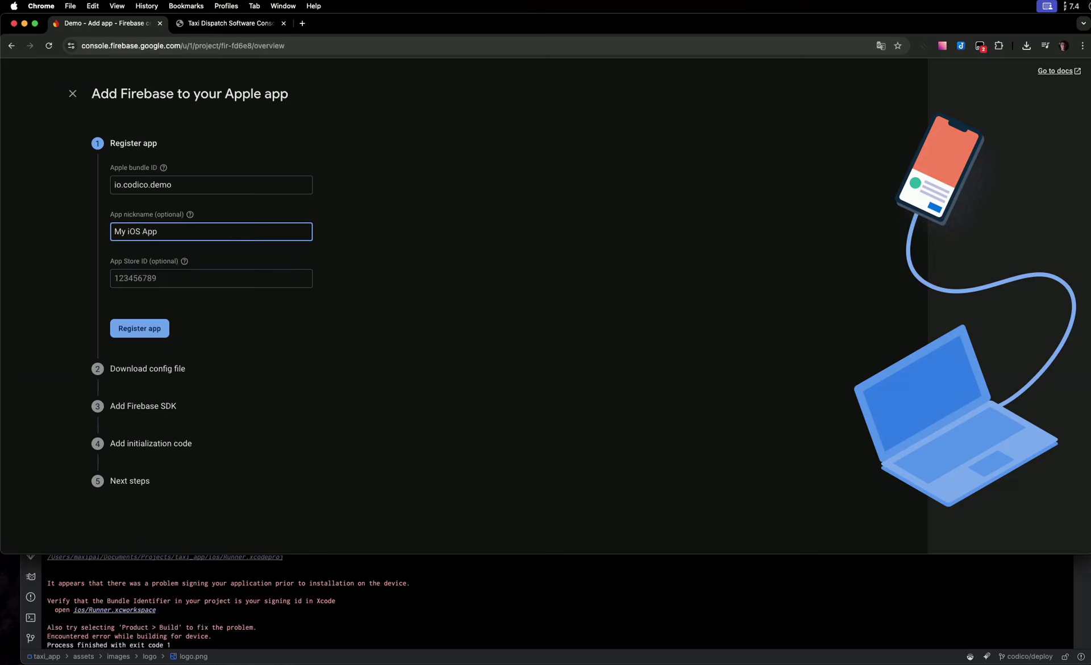
# - Register the Apple app, save its config as "GoogleService-Info (1).plist" in Downloads, and leave the remaining setup
pyautogui.click(153, 333)
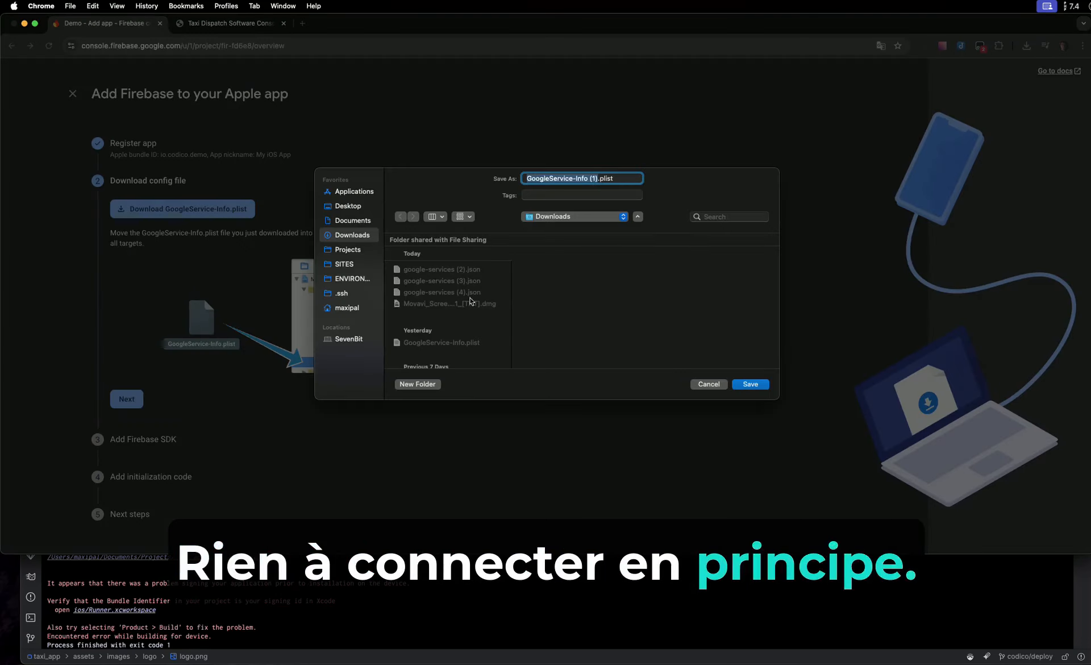
pyautogui.click(760, 384)
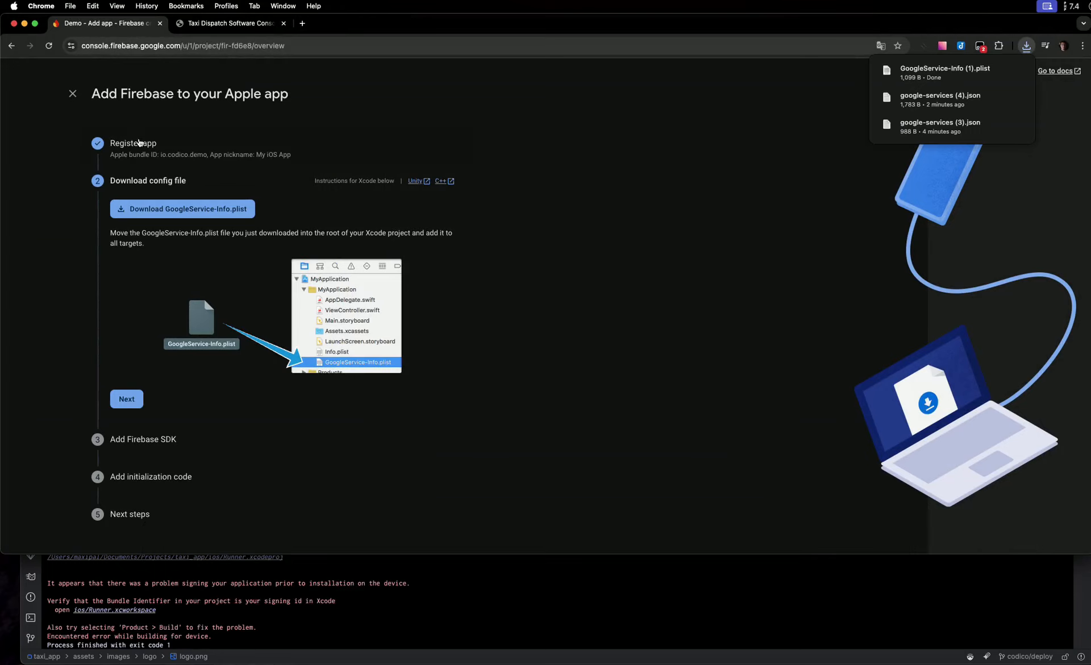
pyautogui.click(73, 93)
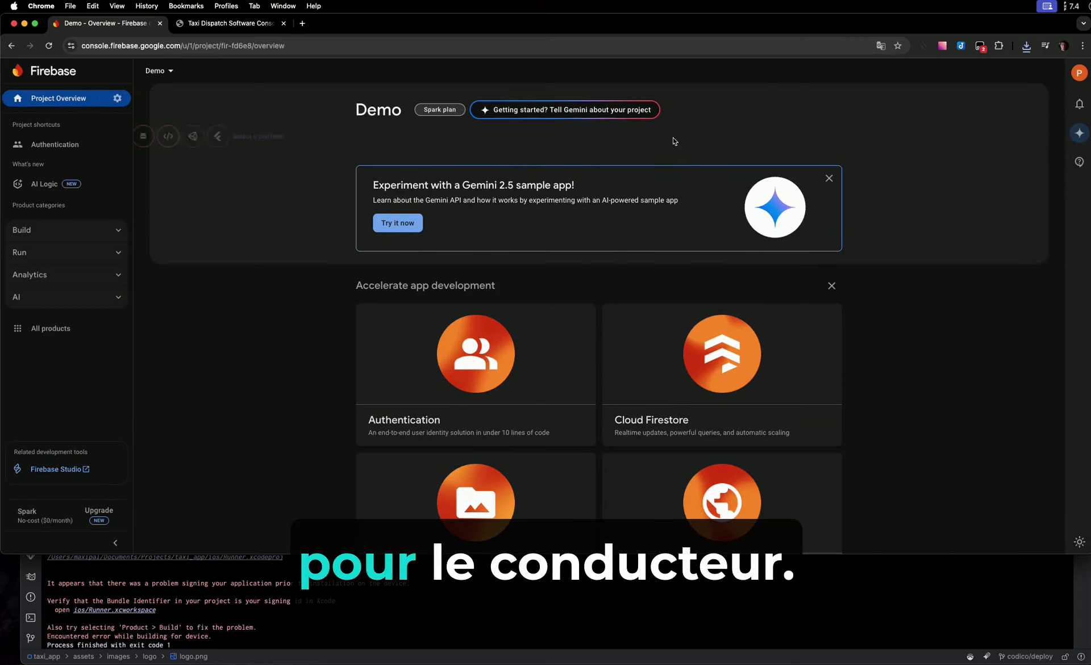
# - Open the registration form for another Apple app from the project overview
pyautogui.click(670, 136)
pyautogui.click(387, 136)
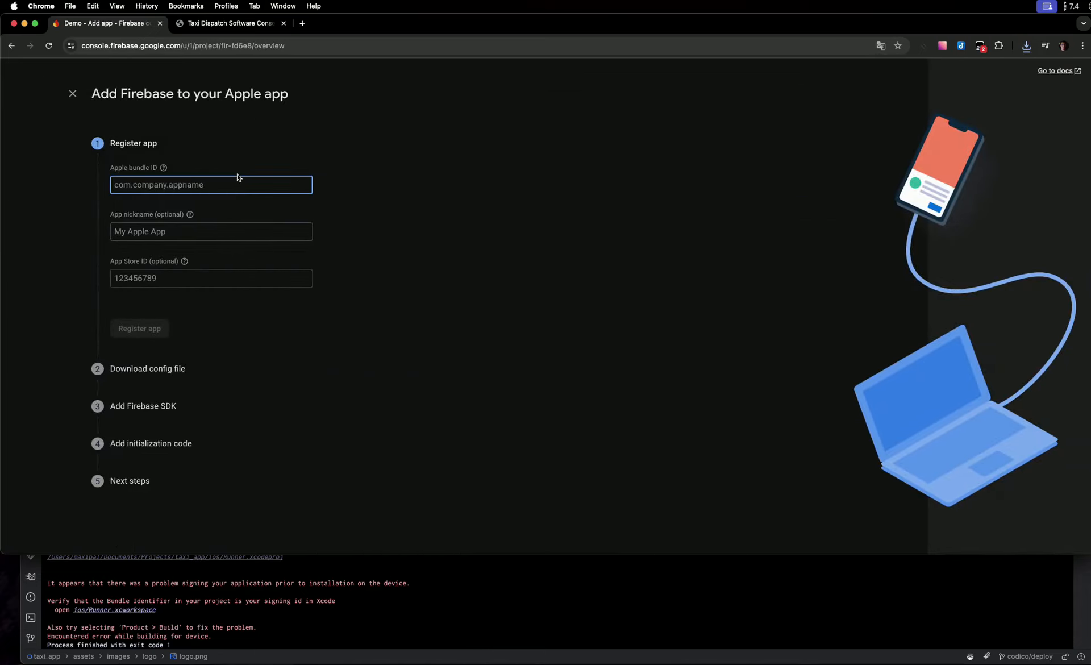
pyautogui.write('io.')
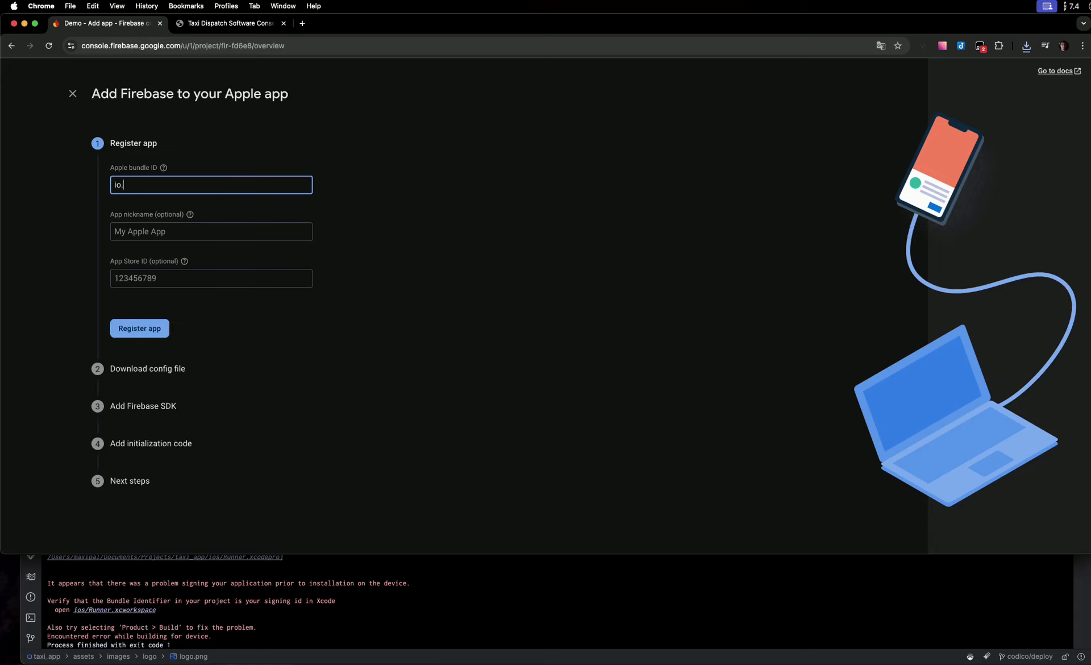
pyautogui.write('codico.demo_driver')
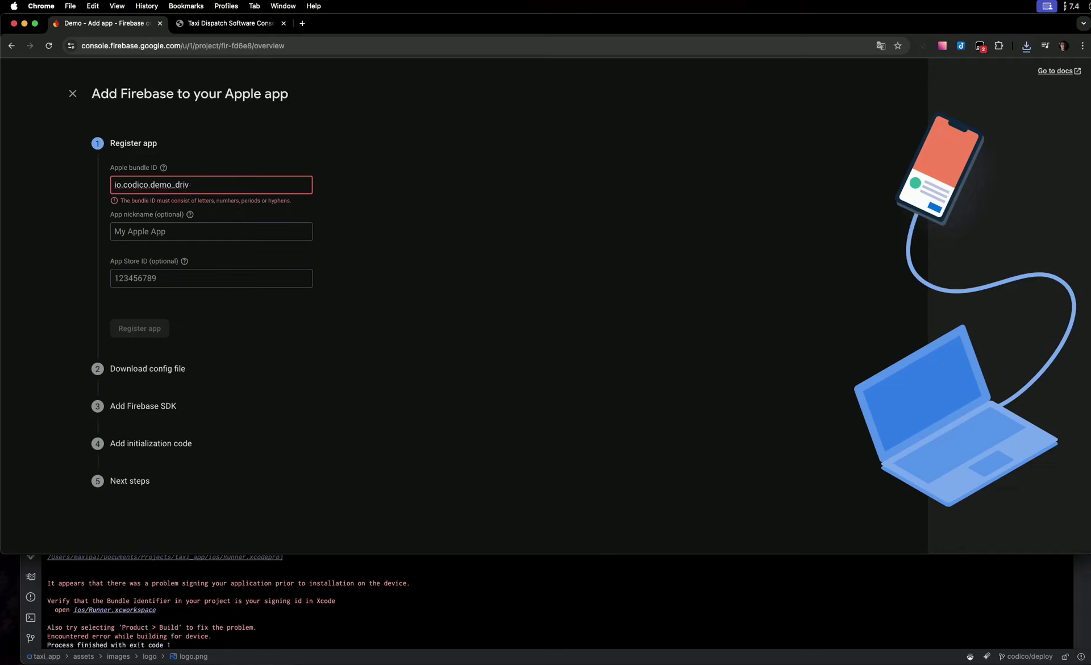
pyautogui.press('BackSpace')
pyautogui.press('BackSpace')
pyautogui.press('BackSpace')
pyautogui.press('BackSpace')
pyautogui.press('BackSpace')
pyautogui.press('BackSpace')
pyautogui.press('BackSpace')
pyautogui.press('BackSpace')
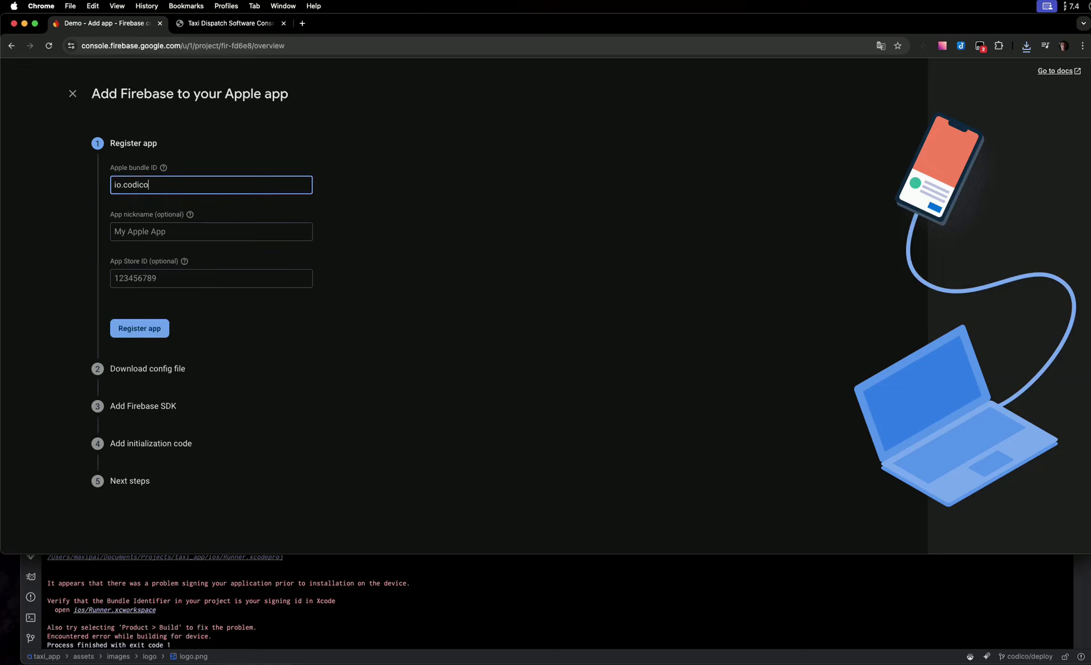
pyautogui.press('BackSpace')
pyautogui.press('BackSpace')
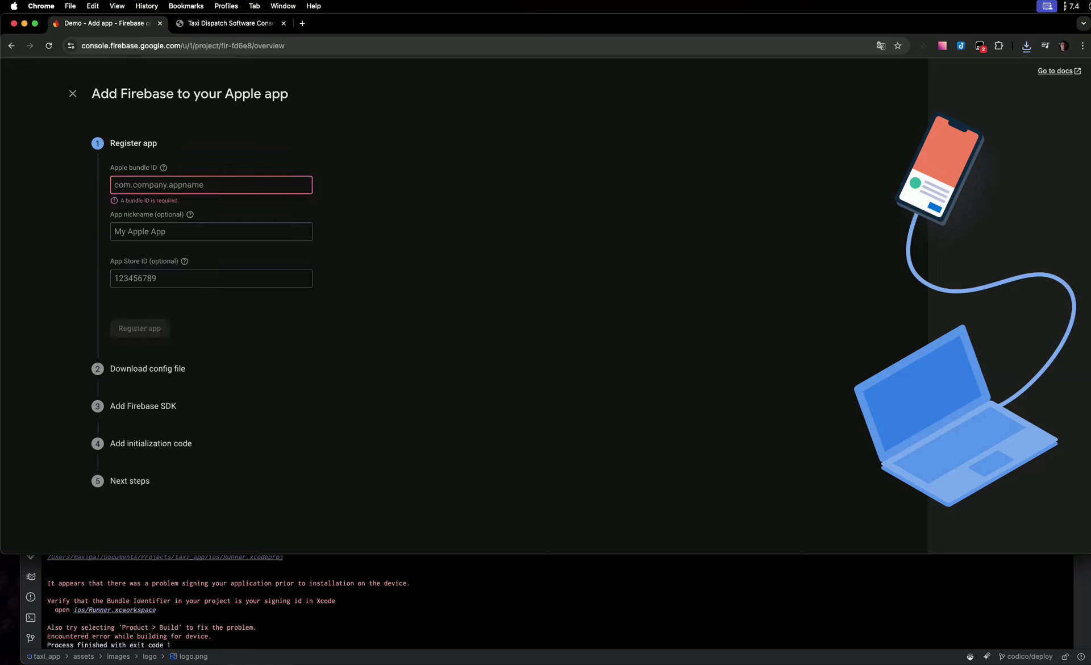
# - Enter io.codico.demo_driver as the bundle ID of the second Apple app
pyautogui.write('io.codico.d')
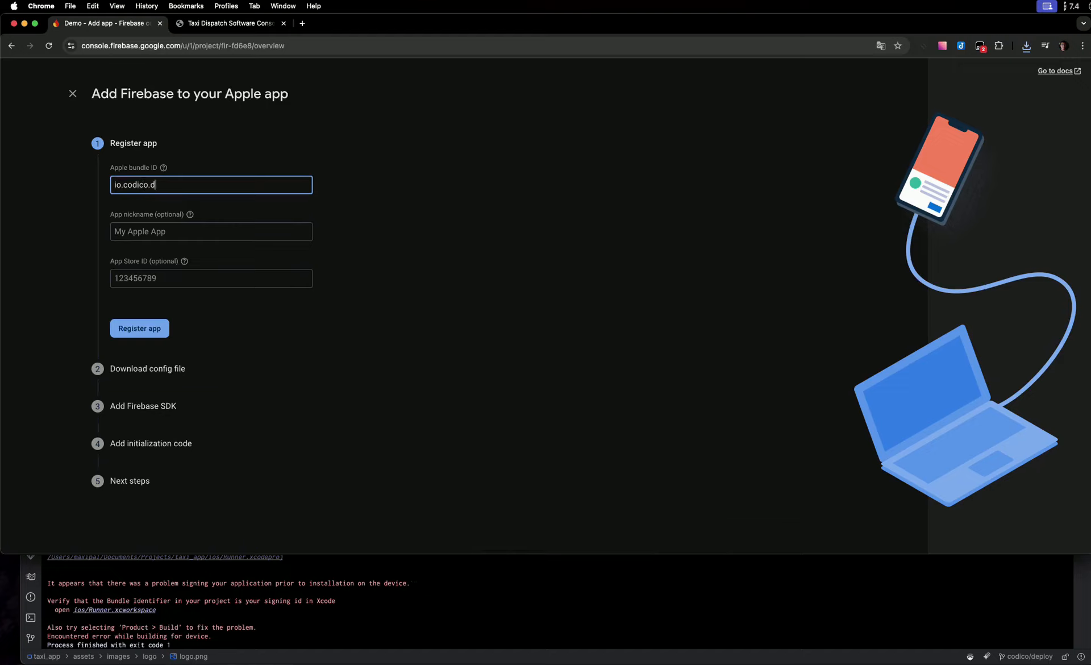
pyautogui.write('emo')
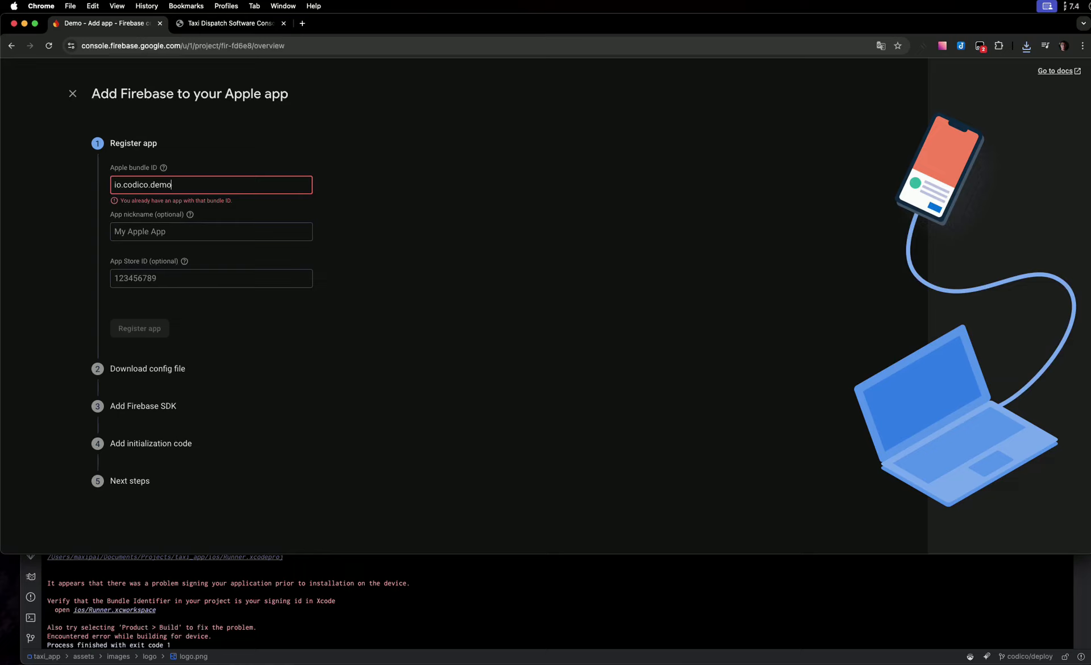
pyautogui.write('_driver')
pyautogui.click(242, 234)
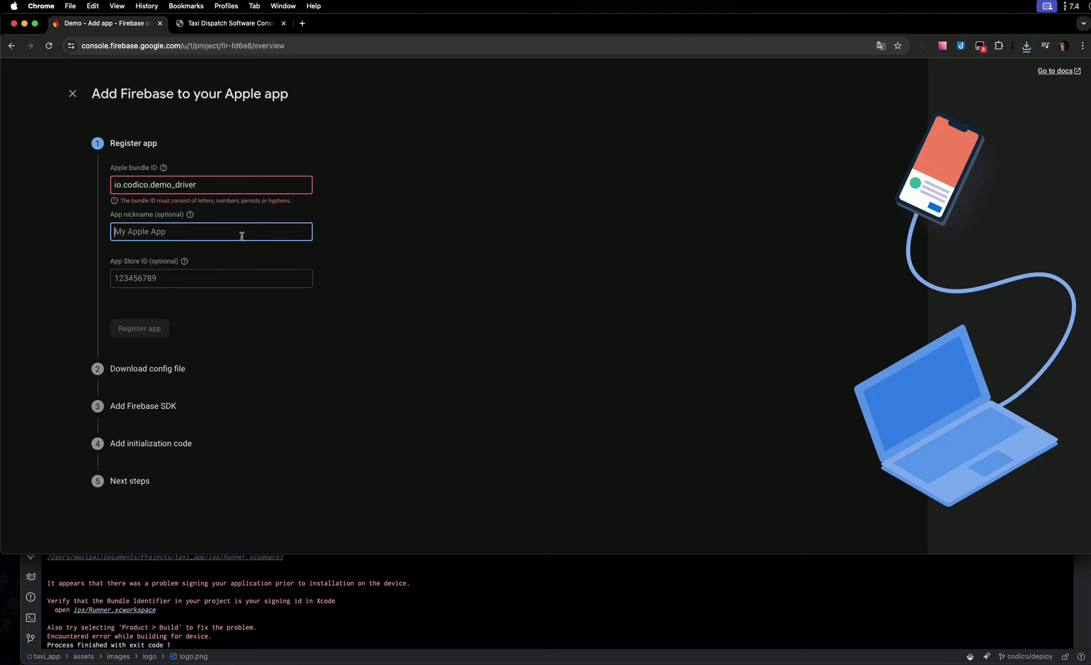
# - Remove the underscore from the second Apple app's bundle ID, making it io.codico.demodriver, and check the spelling
pyautogui.click(175, 185)
pyautogui.press('BackSpace')
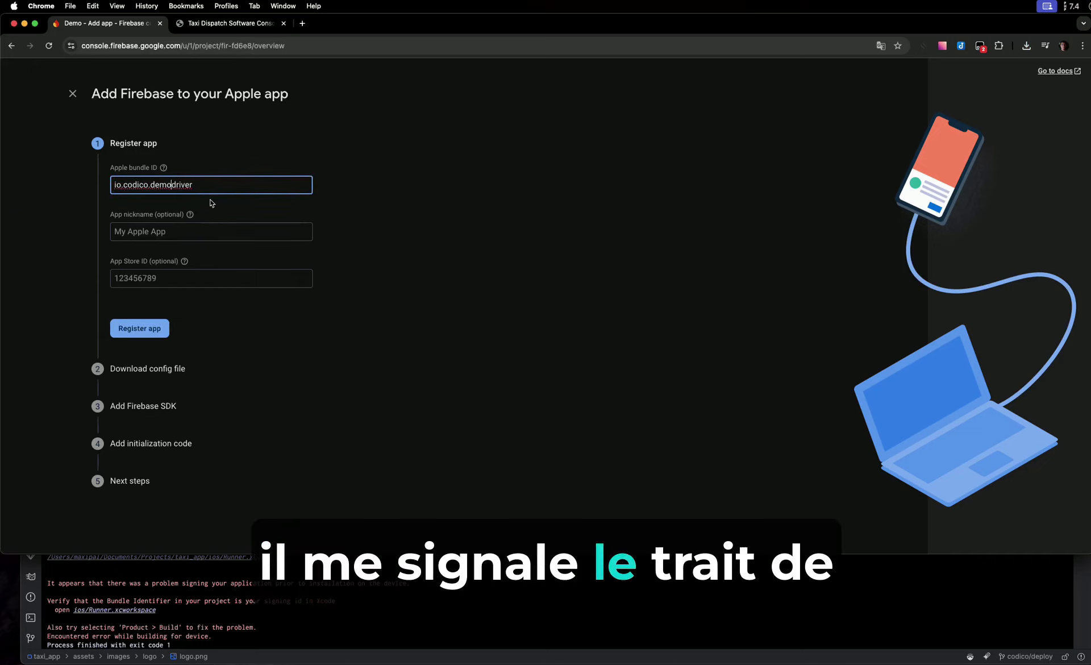
pyautogui.write('_')
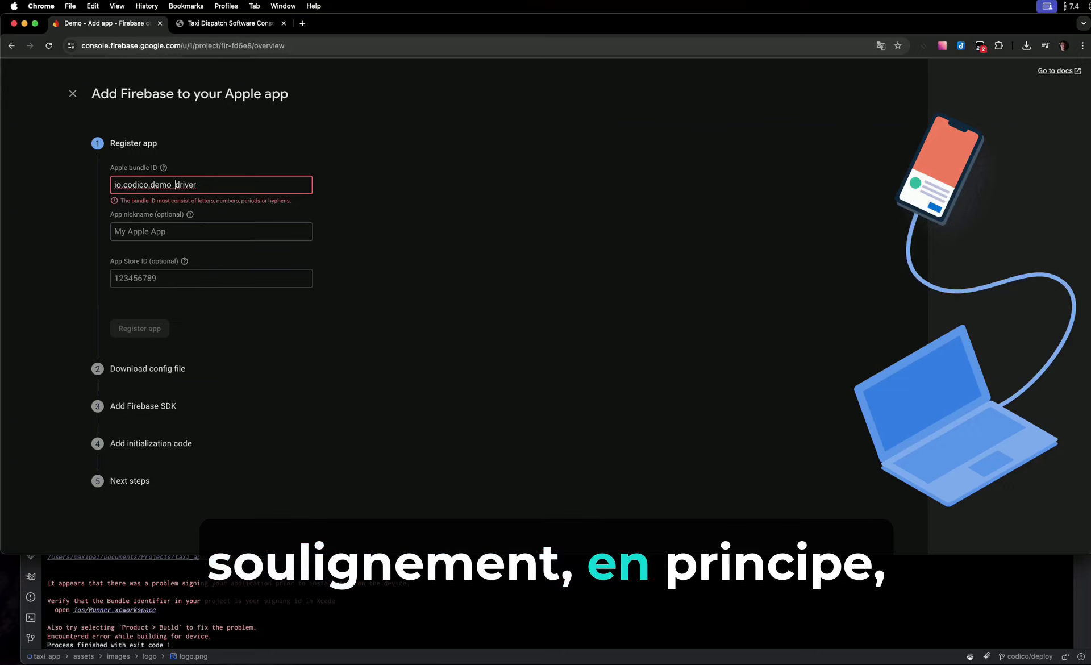
pyautogui.press('BackSpace')
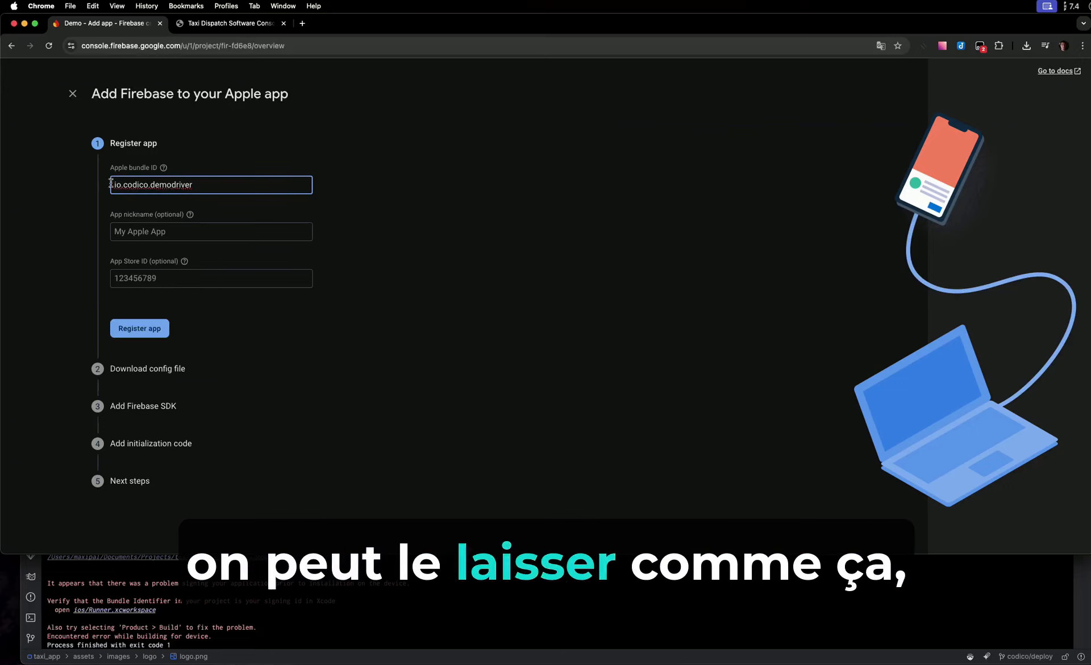
pyautogui.moveTo(212, 187); pyautogui.dragTo(78, 186)
pyautogui.click(204, 187)
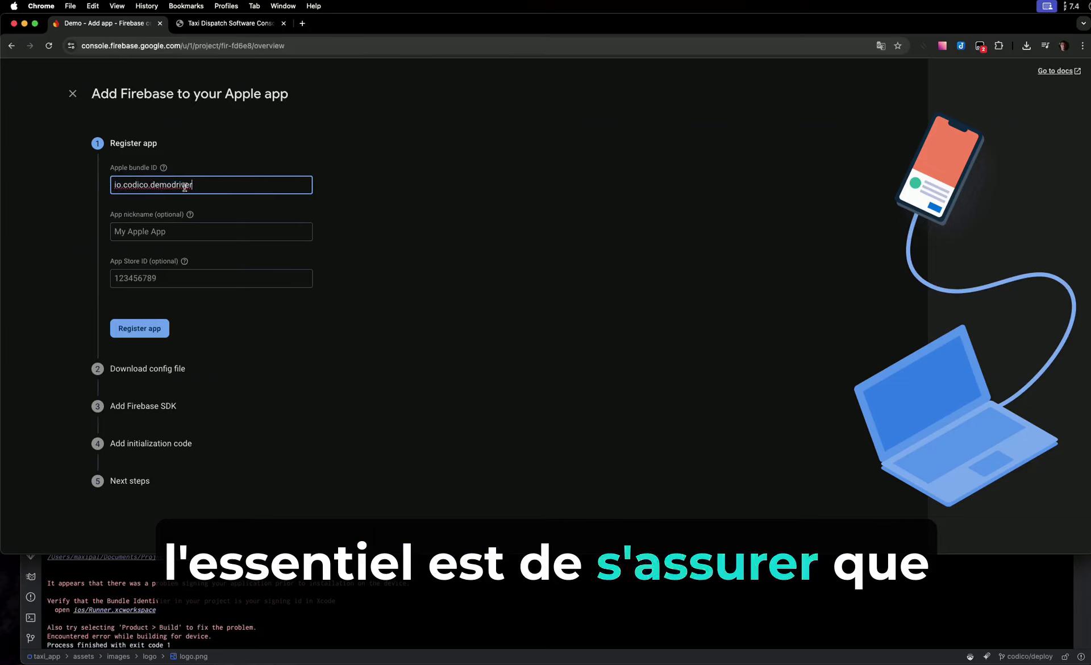
pyautogui.doubleClick(184, 187)
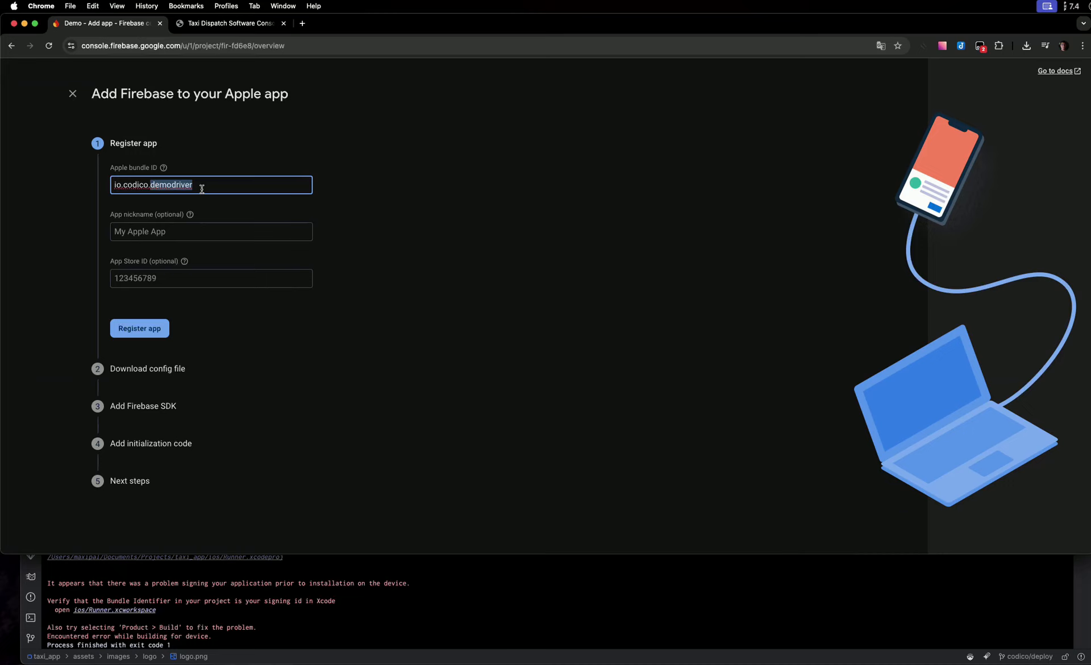
# - Give the second Apple app the nickname "App iOS Demo" and register it
pyautogui.click(190, 231)
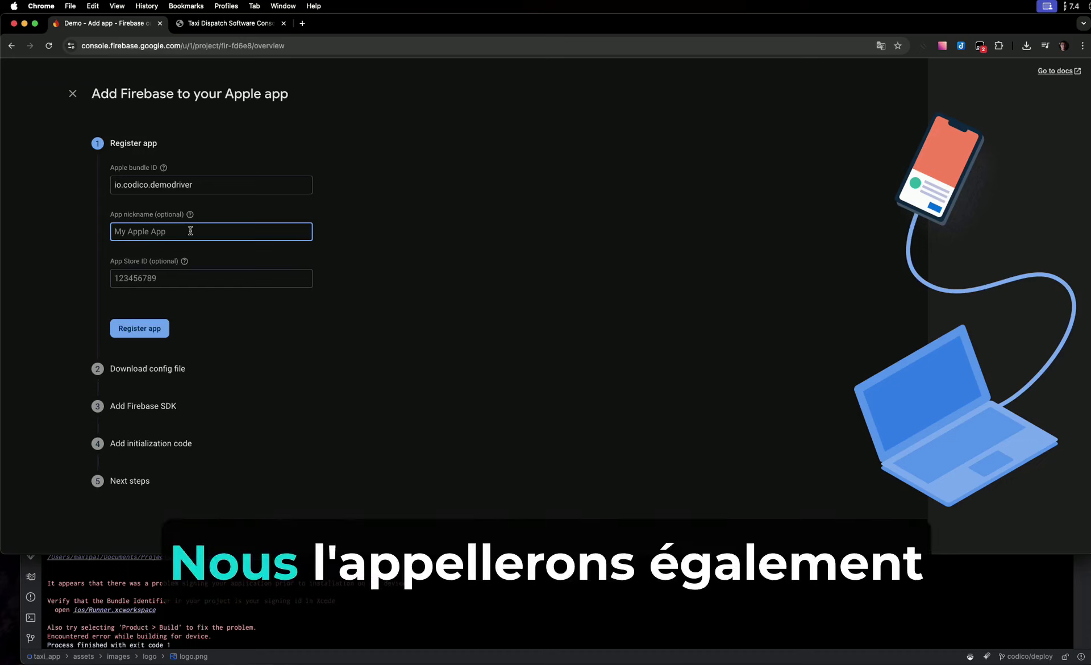
pyautogui.write('App ')
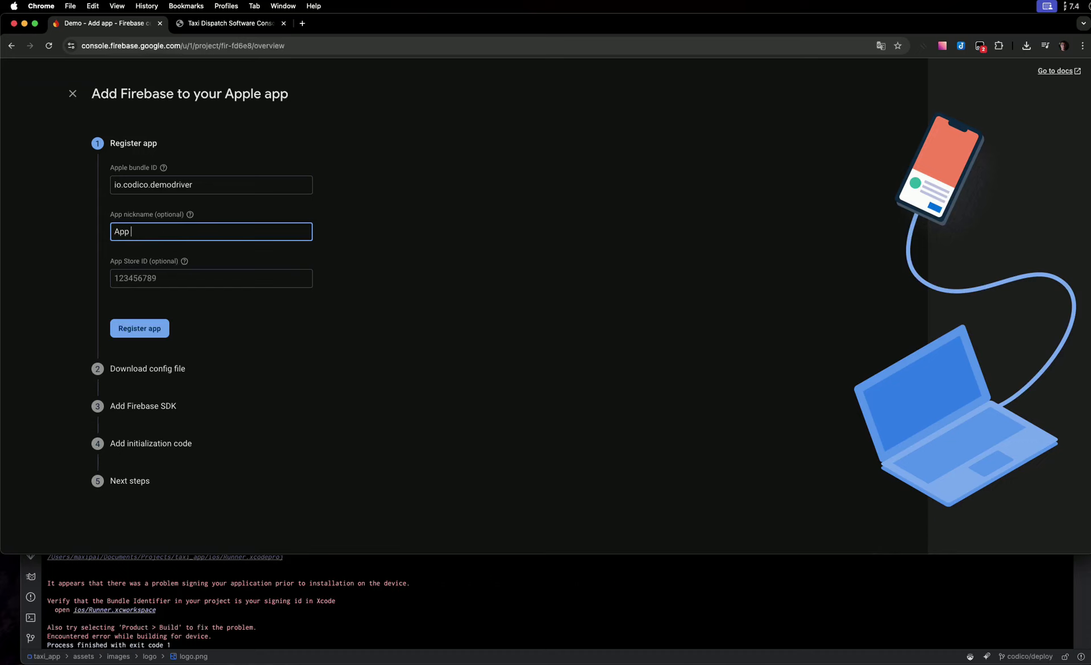
pyautogui.write('iOS')
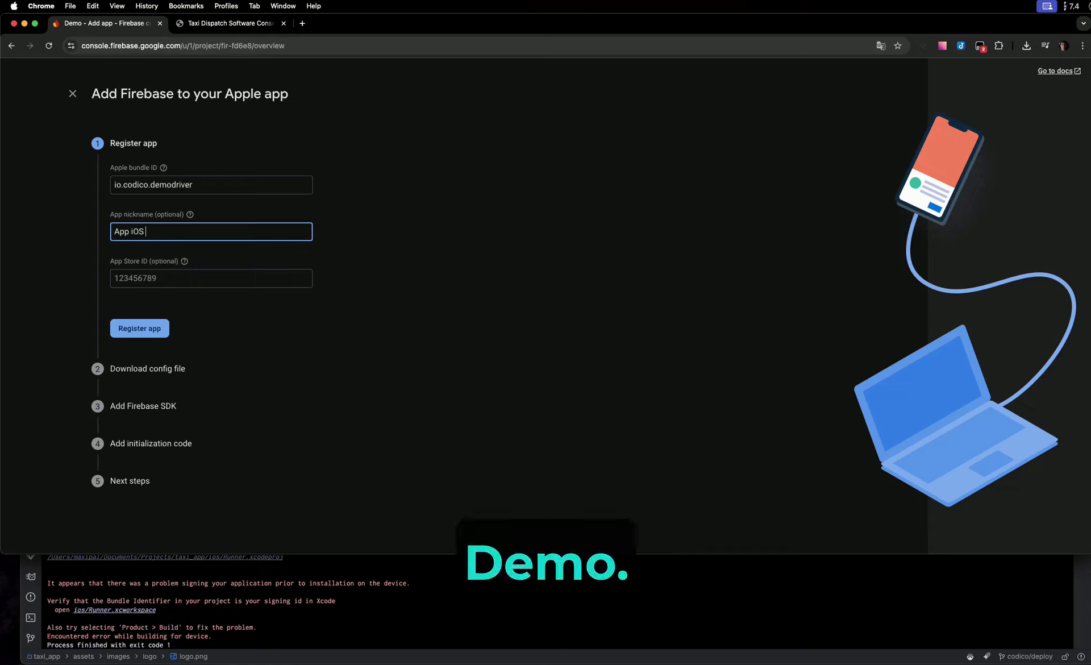
pyautogui.write(' Demo')
pyautogui.click(139, 328)
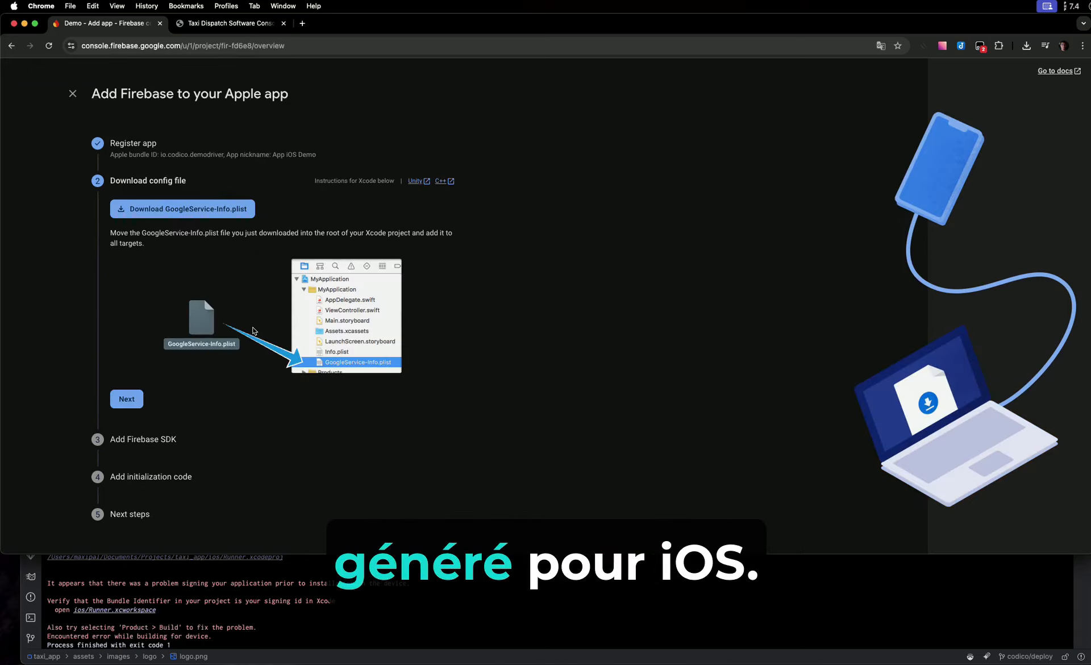
# - Download the second Apple app's config file and save it as "GoogleService-Info (2).plist" in Downloads
pyautogui.click(203, 210)
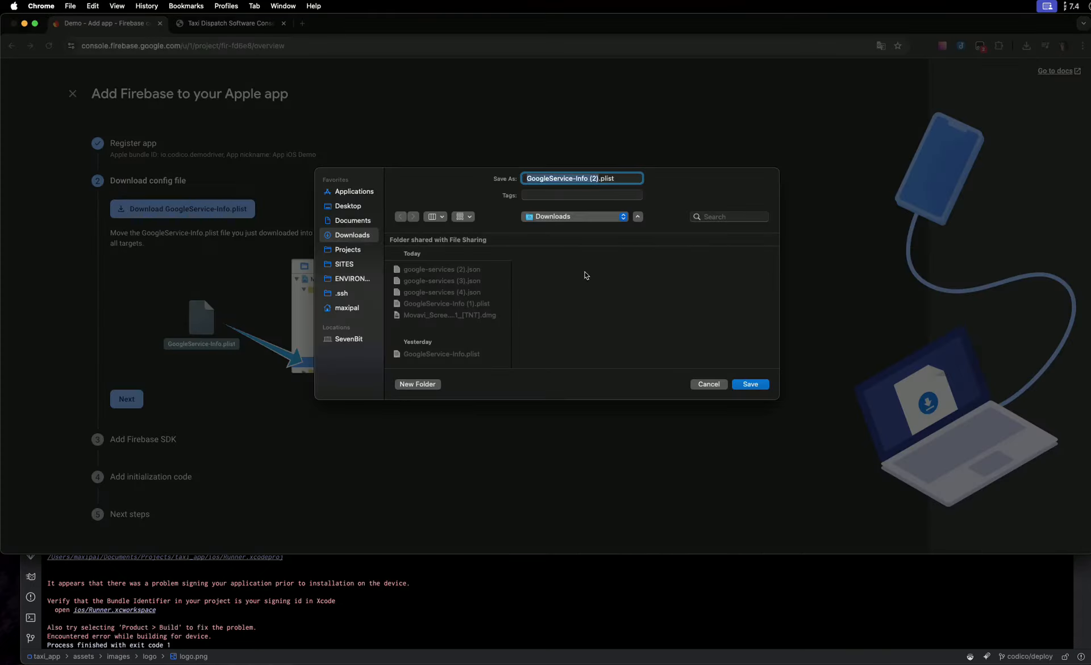
pyautogui.click(753, 385)
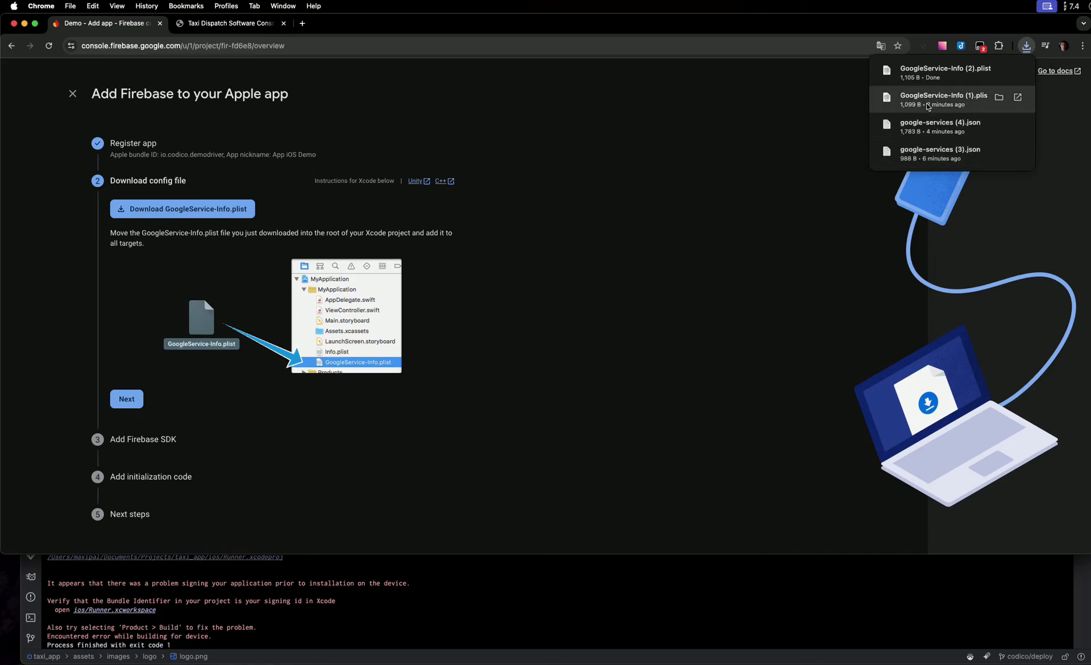
pyautogui.click(639, 160)
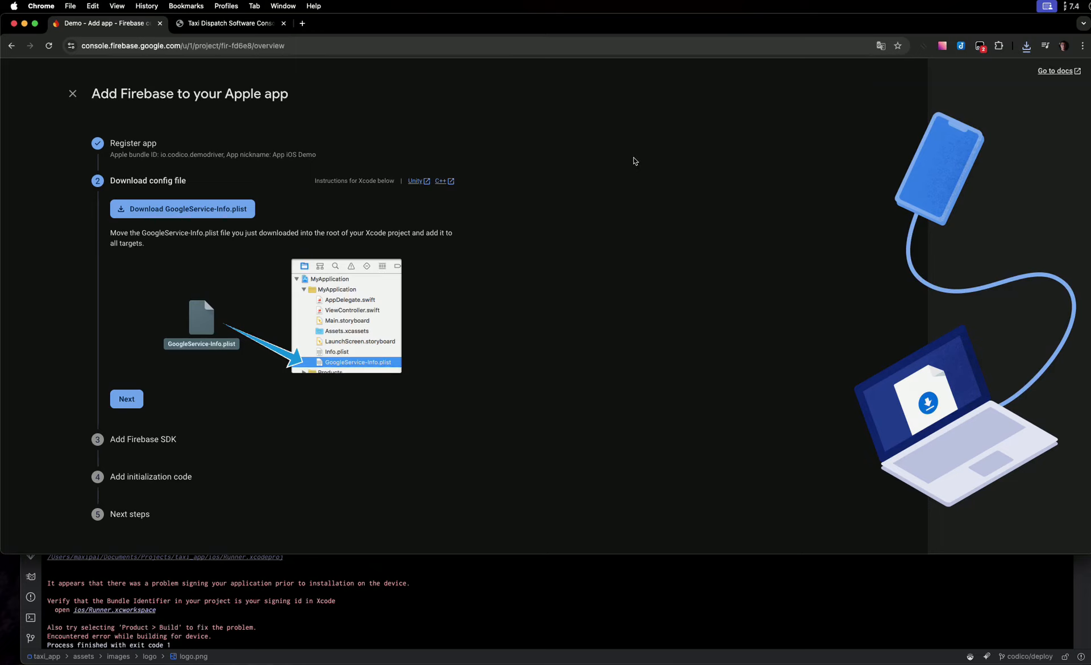
# - Leave the remaining Apple app setup and open the list of all apps registered in the Demo project
pyautogui.click(72, 93)
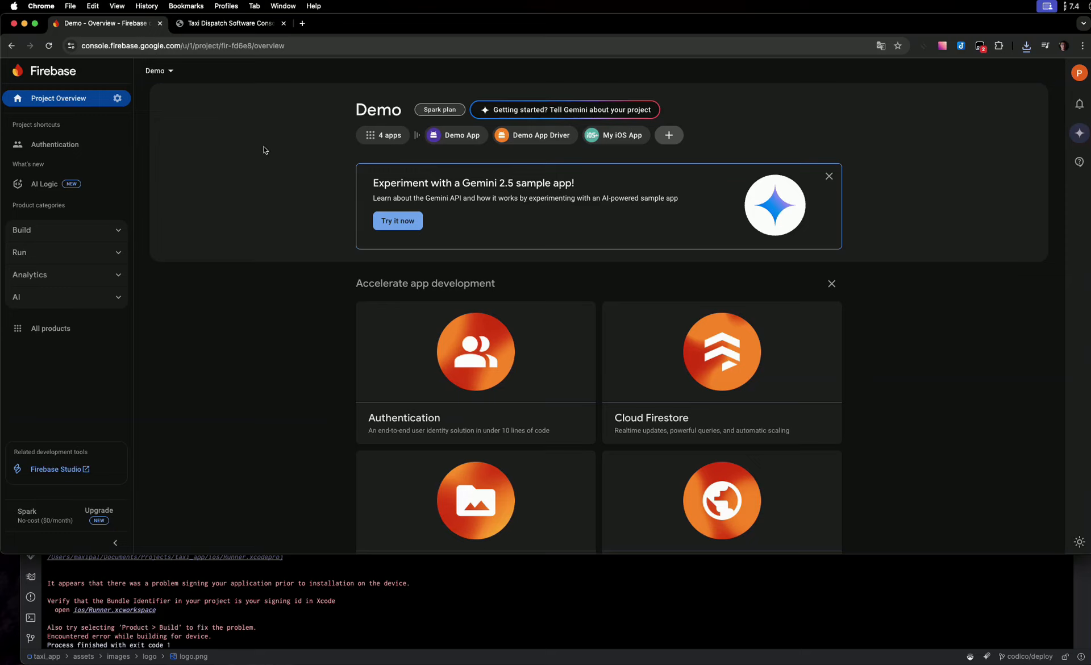
pyautogui.click(384, 135)
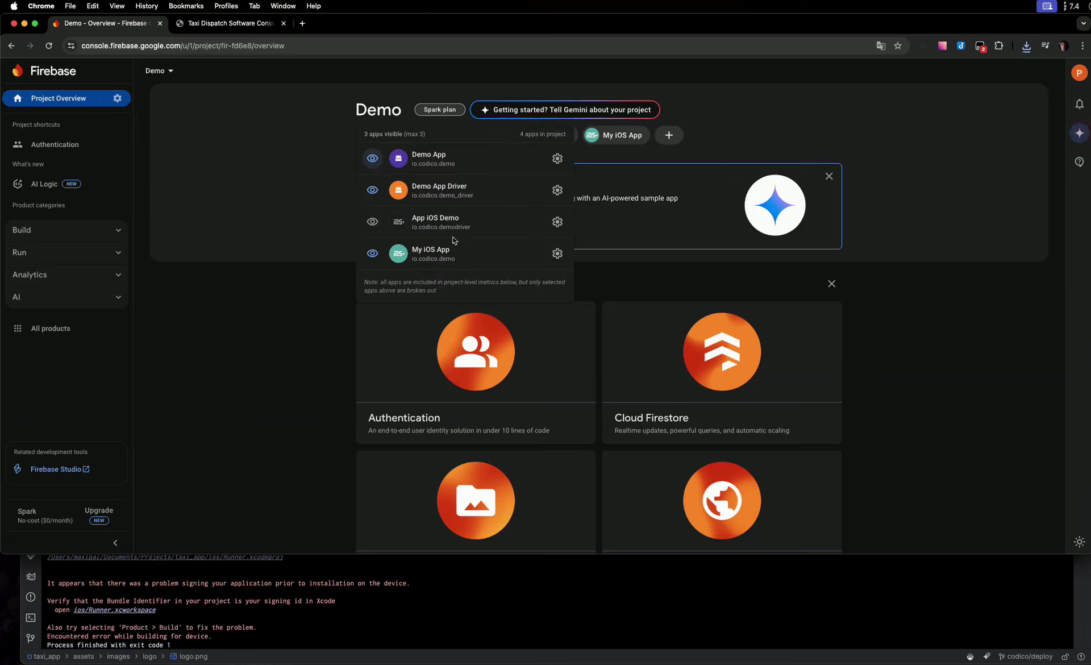